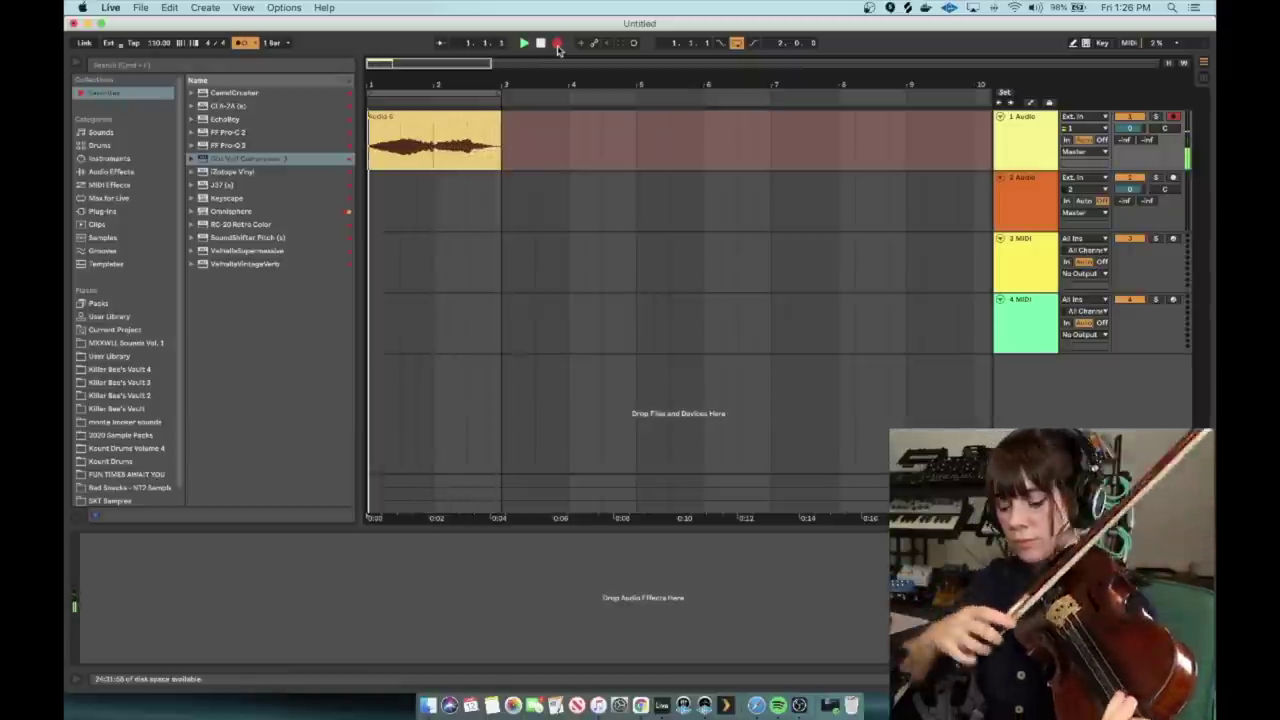
# Stop recording on the first audio track and duplicate that track twice with its clip
pyautogui.click(558, 50)
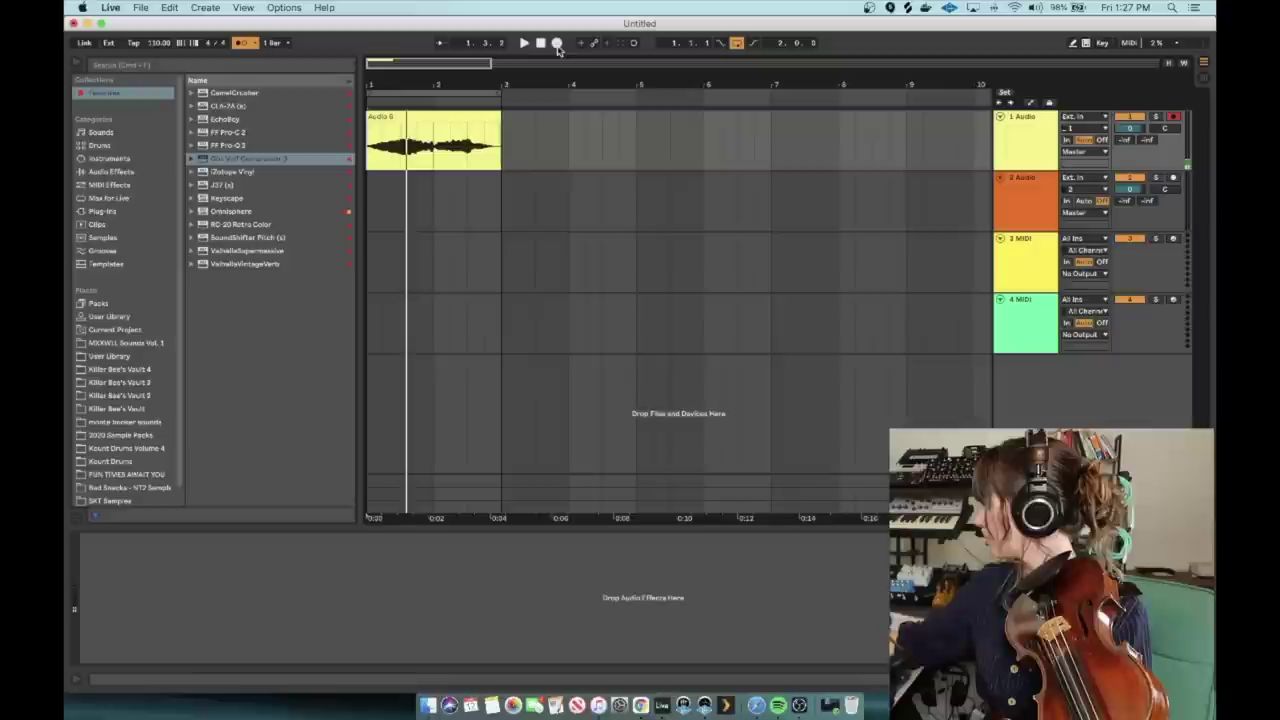
pyautogui.click(1030, 154)
pyautogui.press('super+d')
pyautogui.press('super+d')
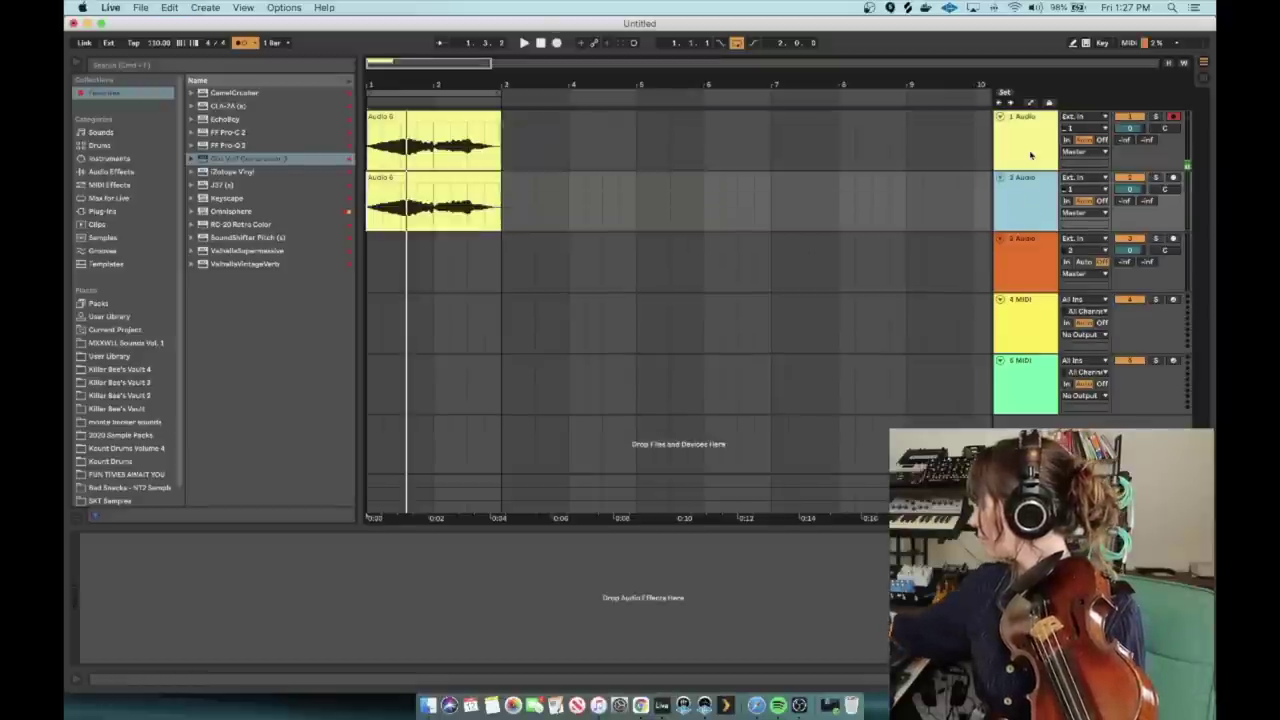
# Extend the second and third tracks' clips back to earlier loop takes and delete the excess audio after bar 3
pyautogui.moveTo(401, 196); pyautogui.dragTo(369, 179)
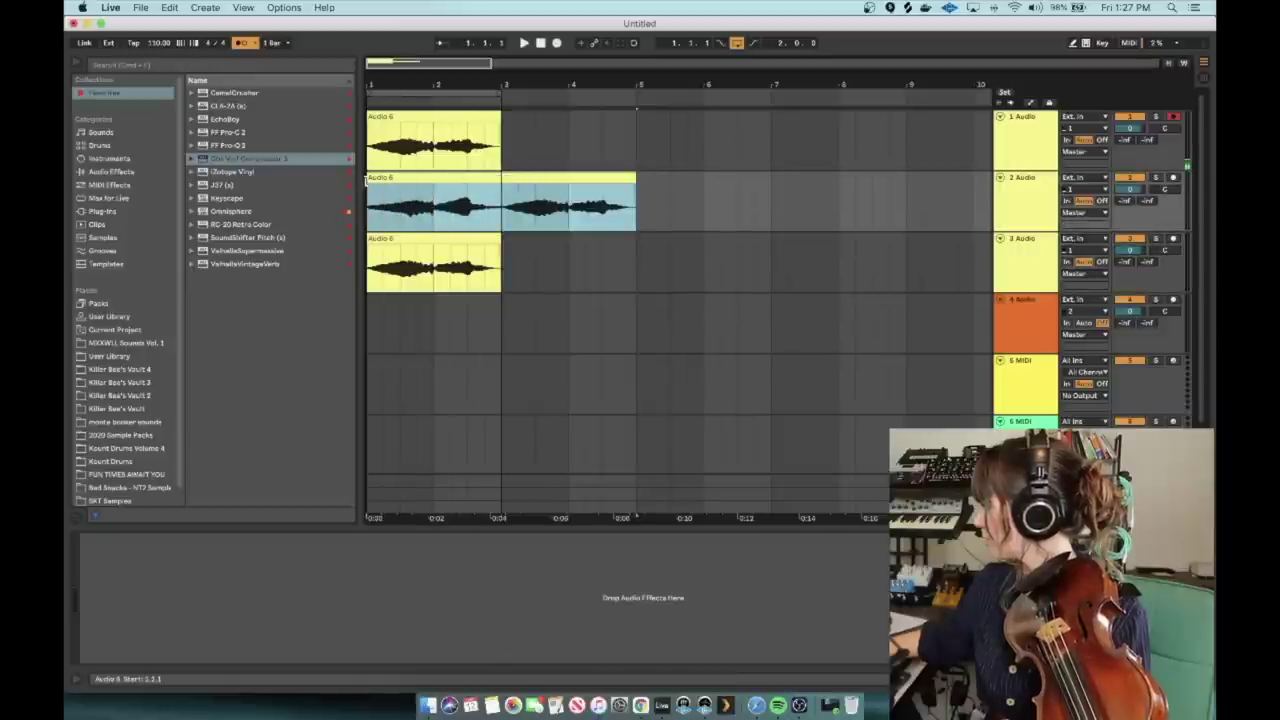
pyautogui.moveTo(409, 240); pyautogui.dragTo(346, 246)
pyautogui.moveTo(519, 215); pyautogui.dragTo(766, 263)
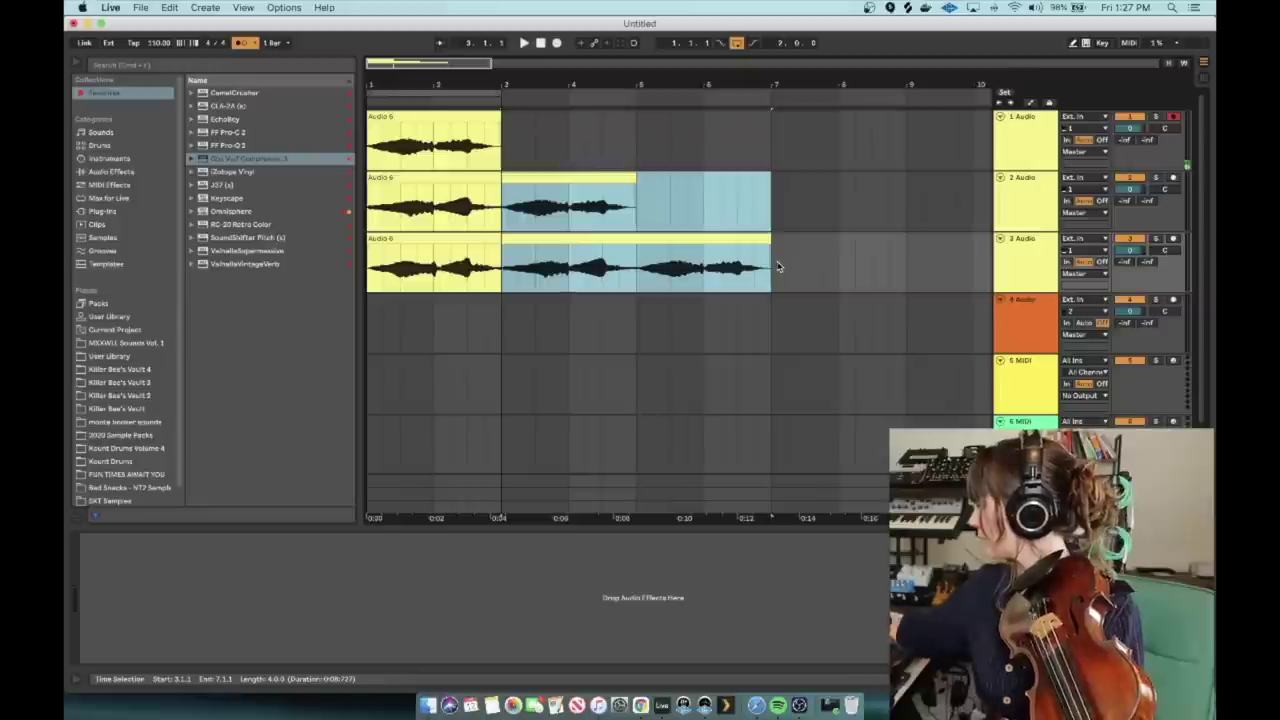
pyautogui.press('BackSpace')
# Pan the first track to 50L and the third to 50R, disarm the first track, and play the three takes
pyautogui.moveTo(1165, 131); pyautogui.dragTo(1165, 156)
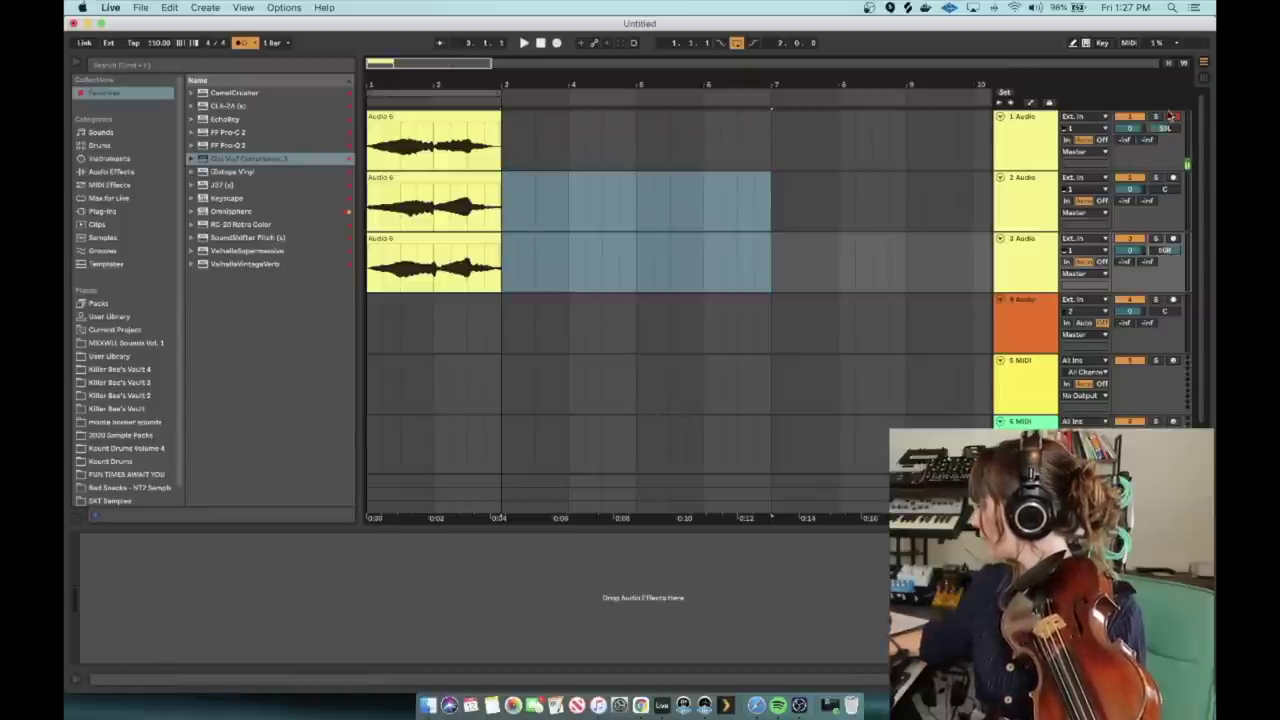
pyautogui.click(1173, 118)
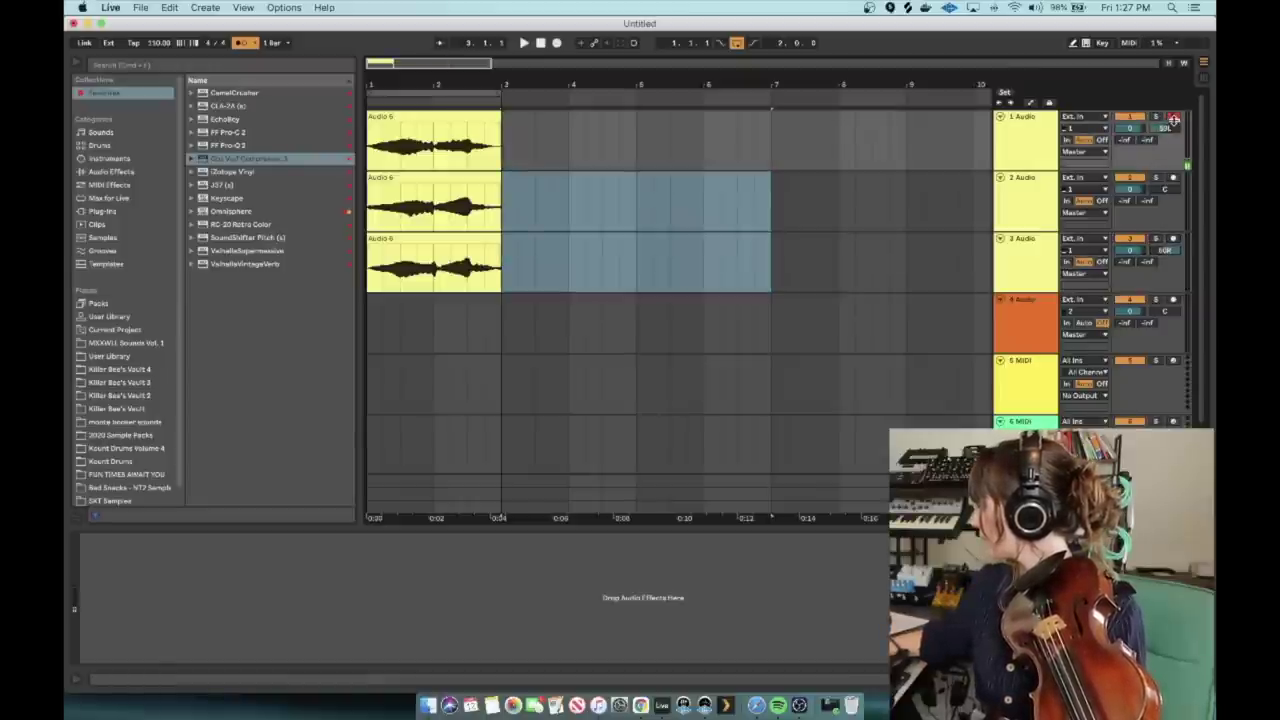
pyautogui.click(367, 164)
pyautogui.press('space')
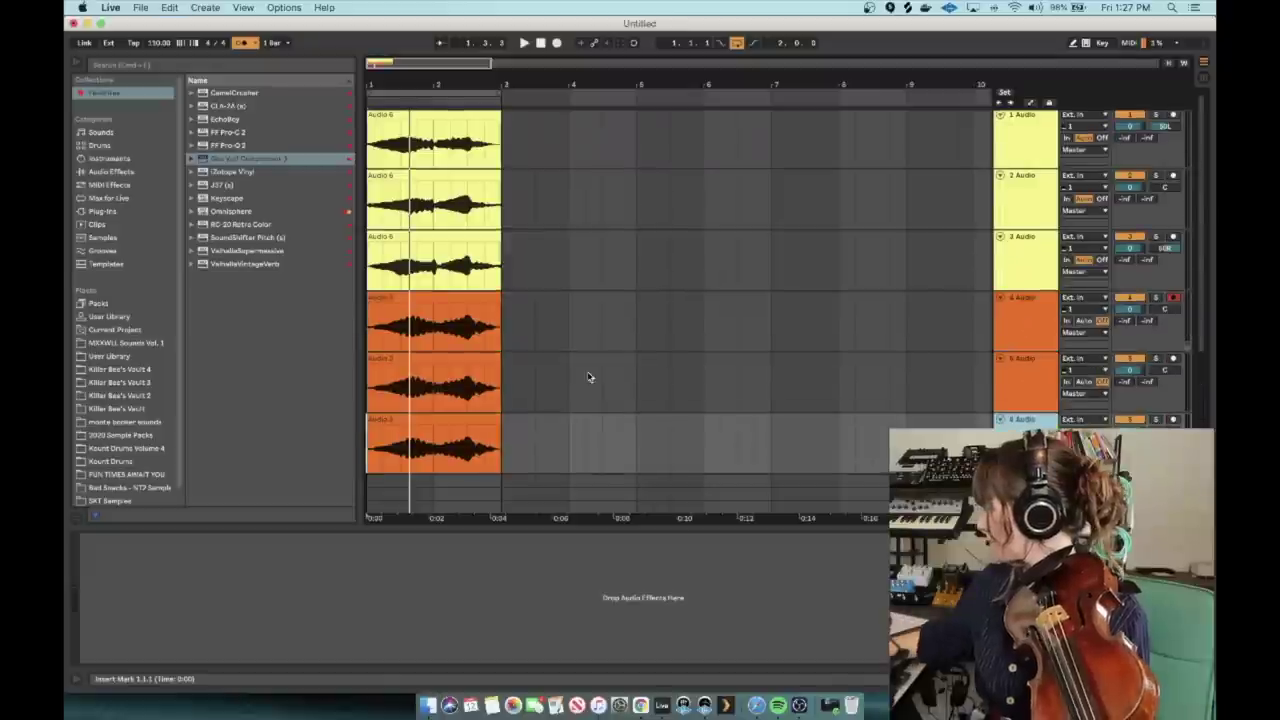
# Reveal earlier takes in the two duplicated orange tracks' clips and delete the excess audio after bar 3
pyautogui.moveTo(400, 359); pyautogui.dragTo(367, 371)
pyautogui.scroll(-2, 380, 365)
pyautogui.moveTo(504, 346); pyautogui.dragTo(770, 385)
pyautogui.press('Delete')
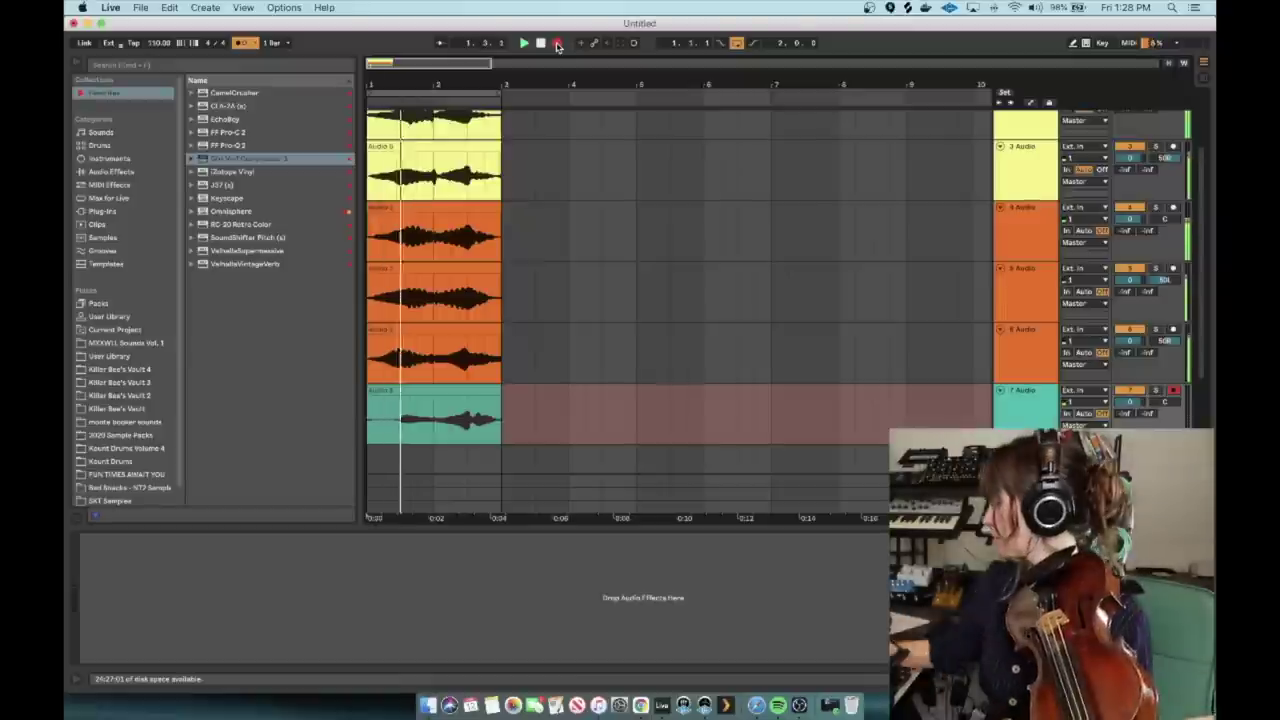
# Stop recording on the teal track 7 and duplicate that track twice
pyautogui.click(557, 46)
pyautogui.press('super+d')
pyautogui.press('super+d')
# Reveal earlier takes in the two duplicated teal tracks' clips and delete the excess audio after bar 3
pyautogui.moveTo(429, 358); pyautogui.dragTo(563, 372)
pyautogui.moveTo(502, 358); pyautogui.dragTo(366, 358)
pyautogui.moveTo(394, 419); pyautogui.dragTo(338, 431)
pyautogui.moveTo(503, 402); pyautogui.dragTo(782, 440)
pyautogui.press('Delete')
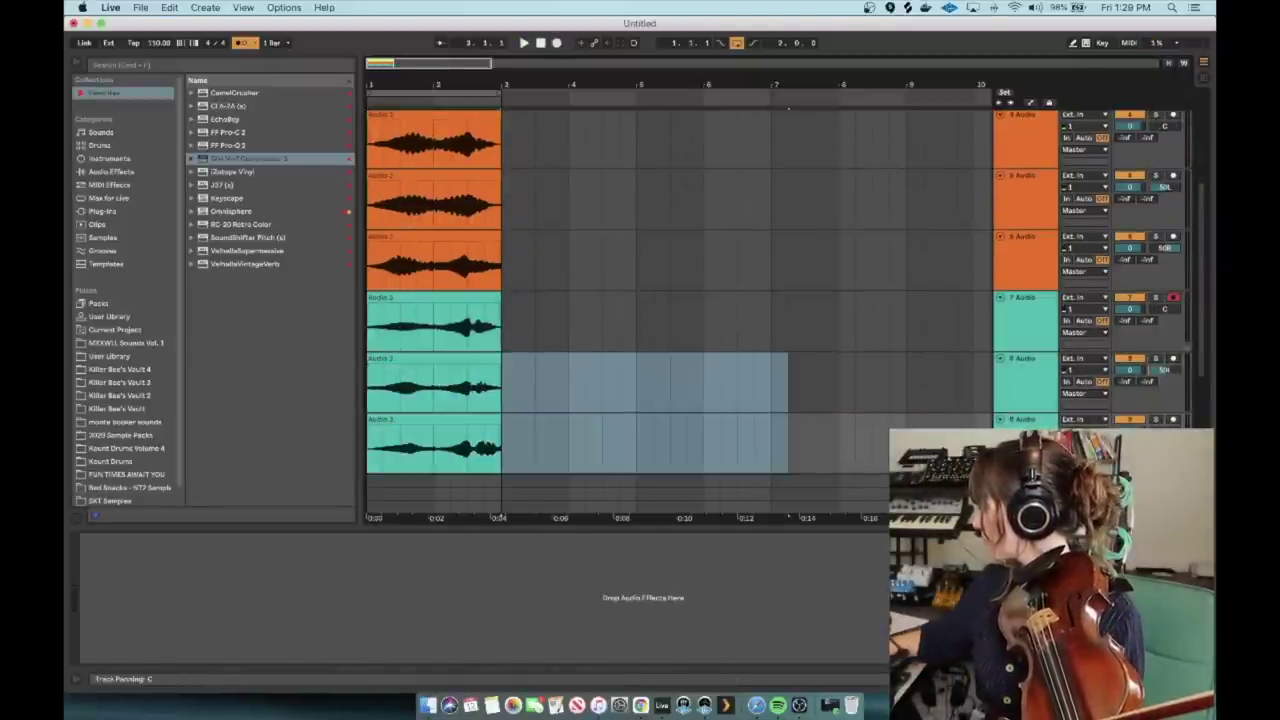
# Record the next string part on a new audio track below the teal tracks and duplicate that track twice
pyautogui.press('super+t')
pyautogui.click(557, 43)
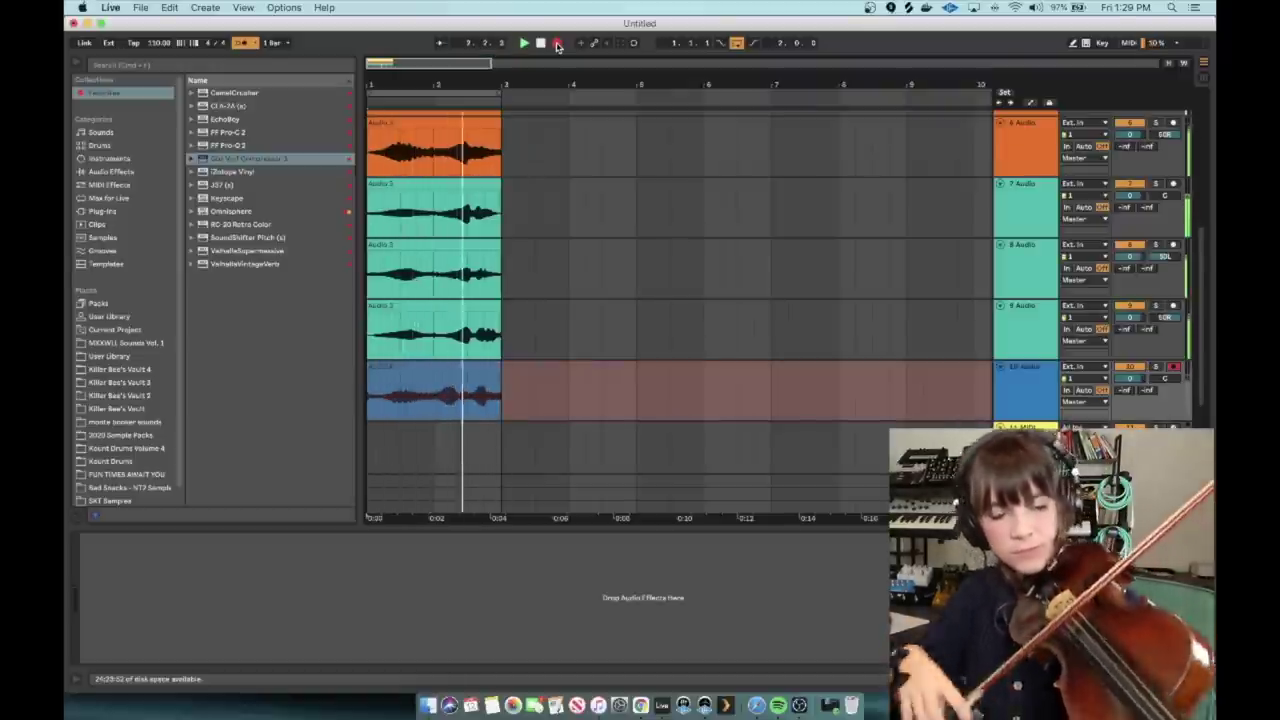
pyautogui.press('space')
pyautogui.click(1017, 394)
pyautogui.press('super+d')
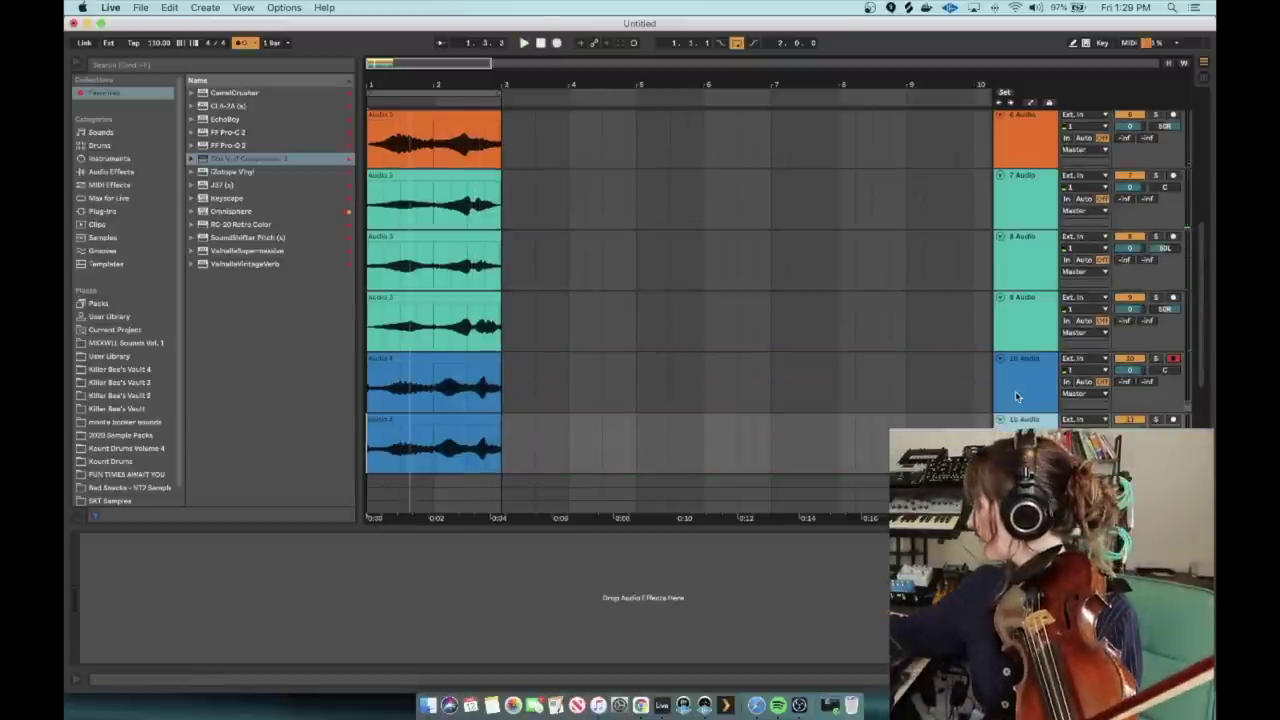
pyautogui.press('super+d')
# Reveal earlier takes in the two duplicated blue tracks' clips and delete the excess audio after bar 3
pyautogui.moveTo(397, 358); pyautogui.dragTo(667, 434)
pyautogui.moveTo(639, 420); pyautogui.dragTo(356, 436)
pyautogui.moveTo(503, 388); pyautogui.dragTo(771, 454)
pyautogui.press('Delete')
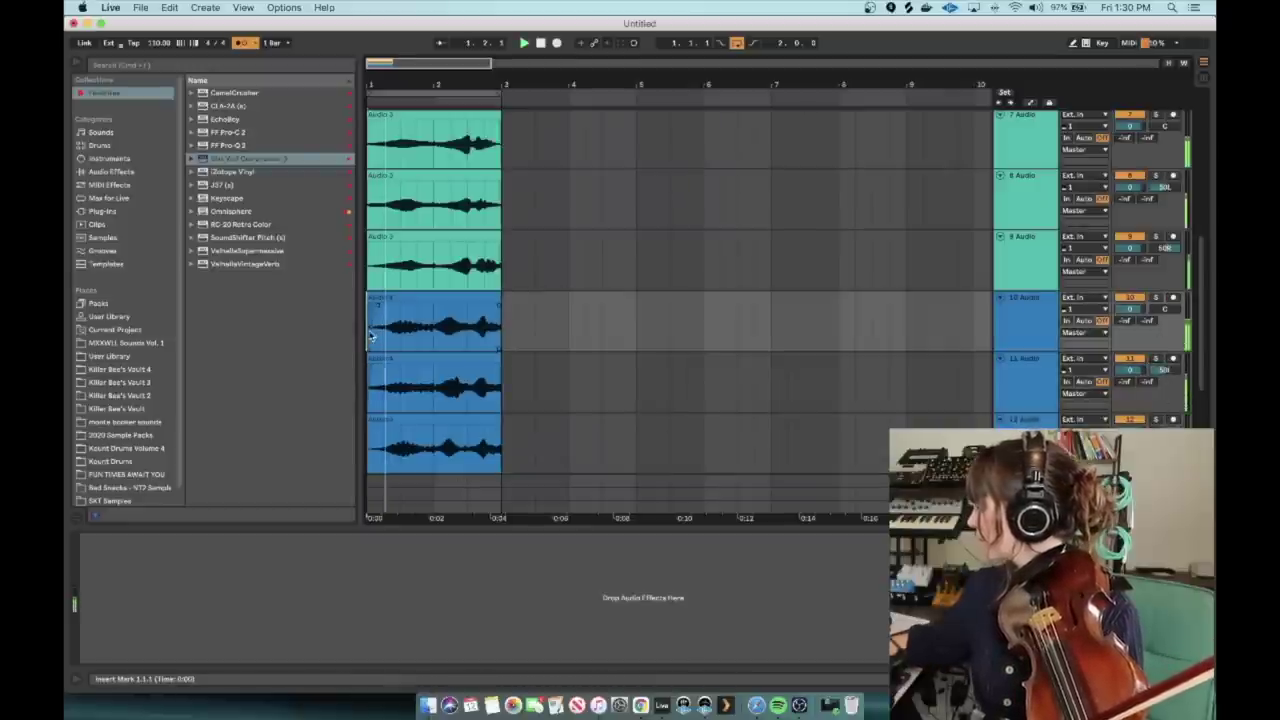
# Group the three yellow tracks together and the three orange tracks together
pyautogui.scroll(1, 597, 370)
pyautogui.scroll(-2, 597, 370)
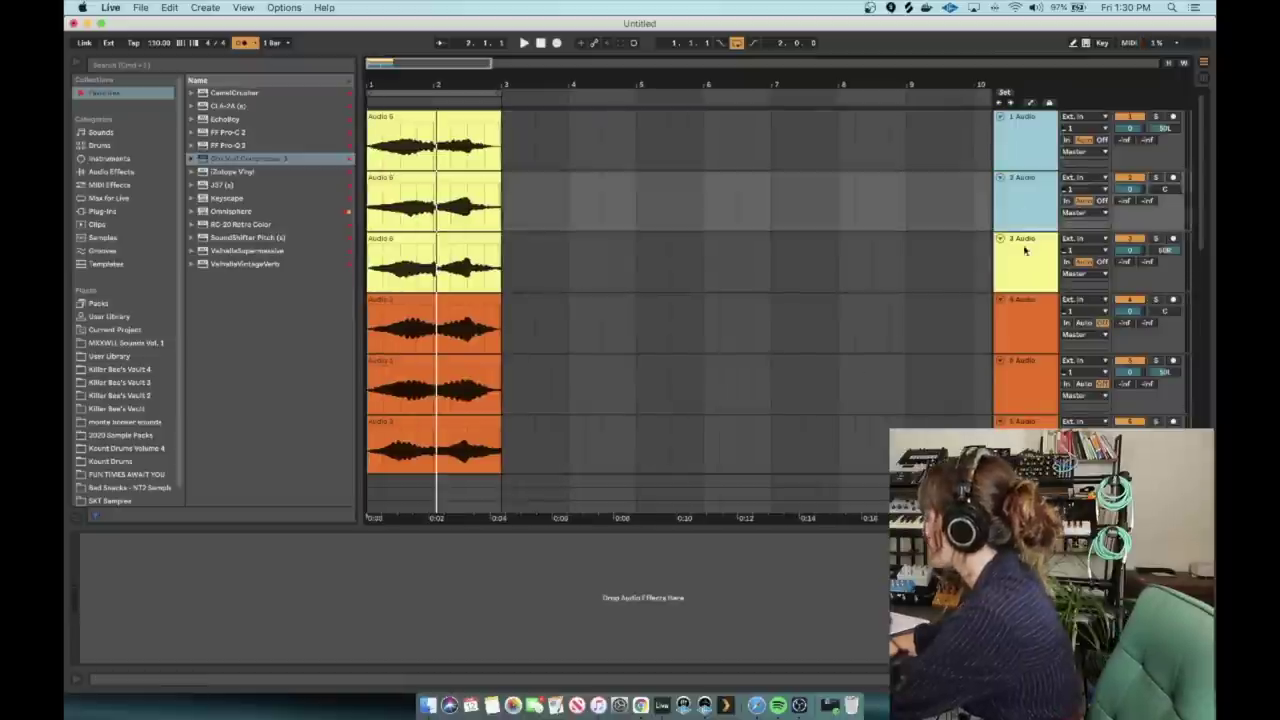
pyautogui.click(1023, 243)
pyautogui.keyDown('shift'); pyautogui.click(1024, 374); pyautogui.keyUp('shift')
pyautogui.press('super+g')
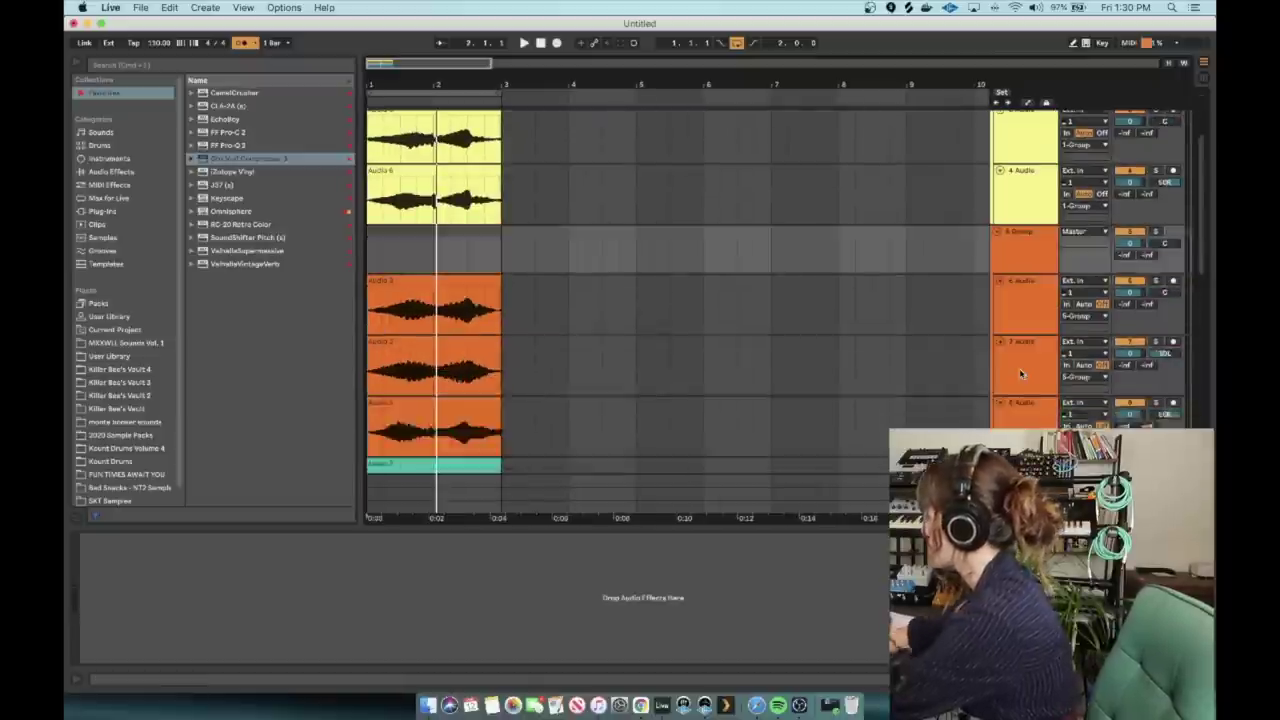
# Group the three teal tracks together and the three blue tracks together
pyautogui.scroll(-3, 1023, 372)
pyautogui.click(1023, 352)
pyautogui.keyDown('shift'); pyautogui.click(1023, 408); pyautogui.keyUp('shift')
pyautogui.press('super+g')
pyautogui.click(1018, 278)
pyautogui.keyDown('shift'); pyautogui.click(1016, 338); pyautogui.keyUp('shift')
# Gather the four colour groups into one parent group and name it strings
pyautogui.scroll(10, 1015, 360)
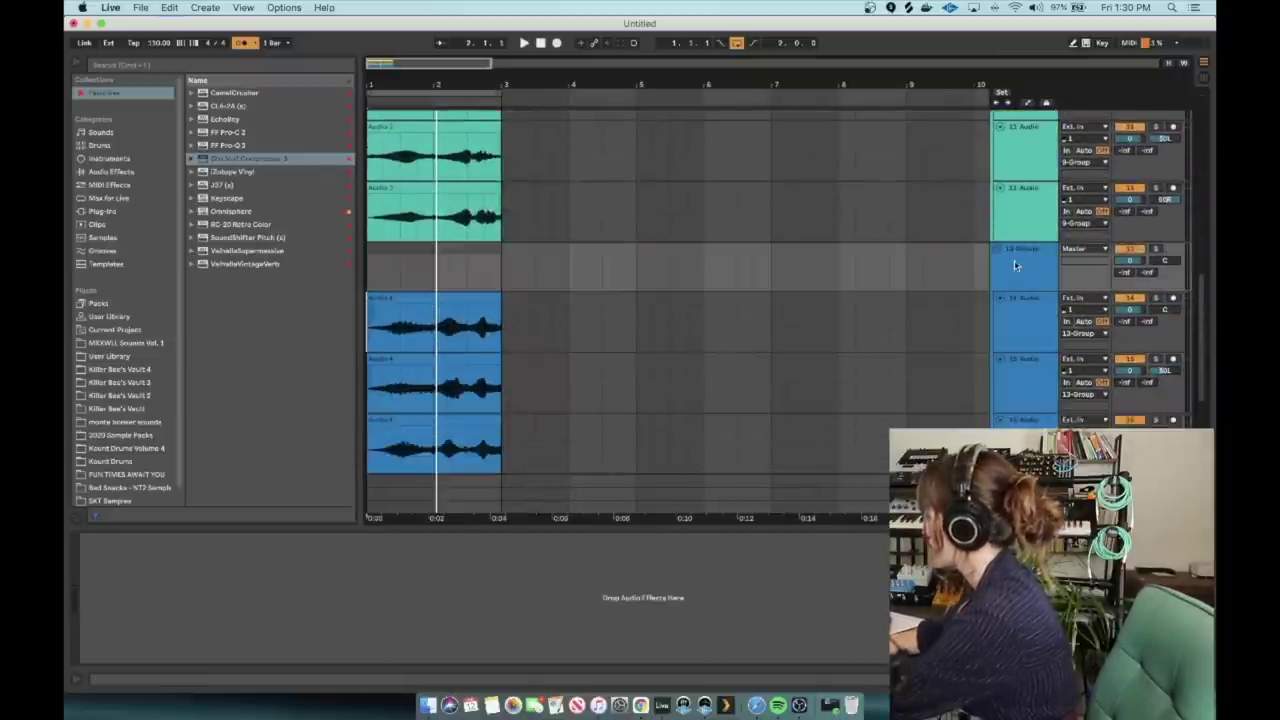
pyautogui.click(1009, 147)
pyautogui.press('super+r')
pyautogui.write('str')
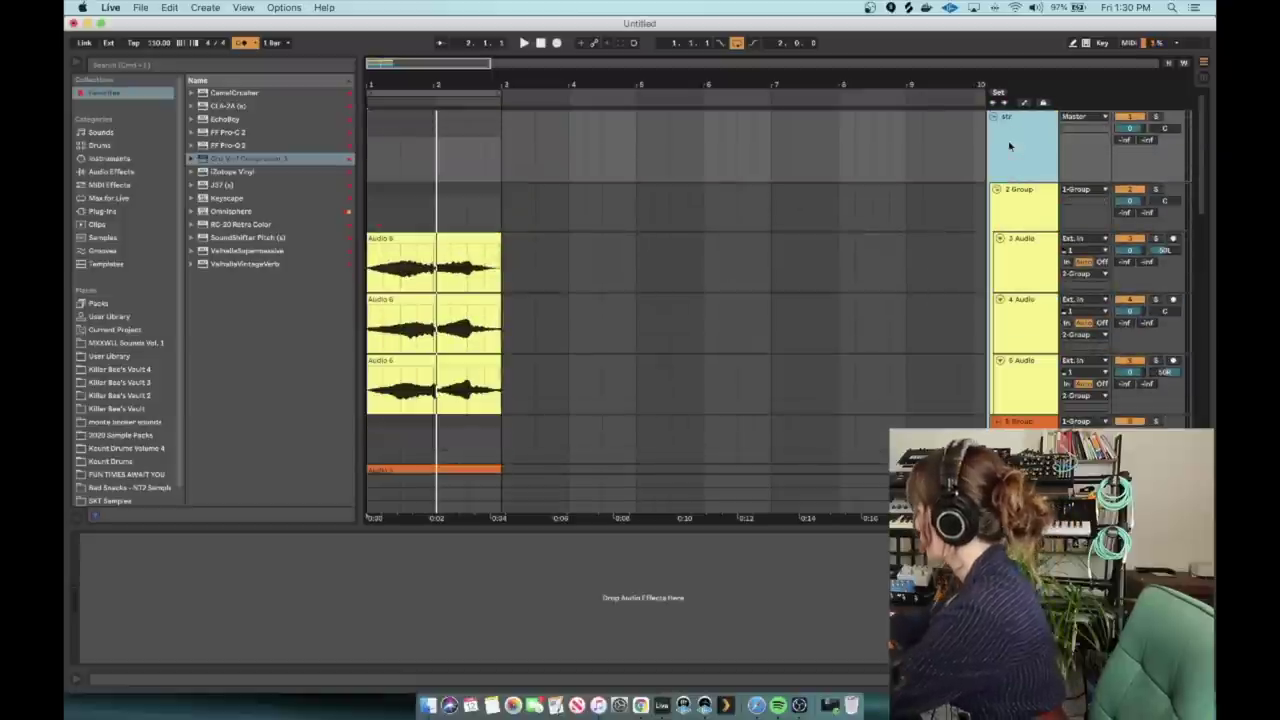
# Name the section groups inside strings, using v1 for yellow, v2 for orange and v4 for blue
pyautogui.scroll(-6, 1026, 197)
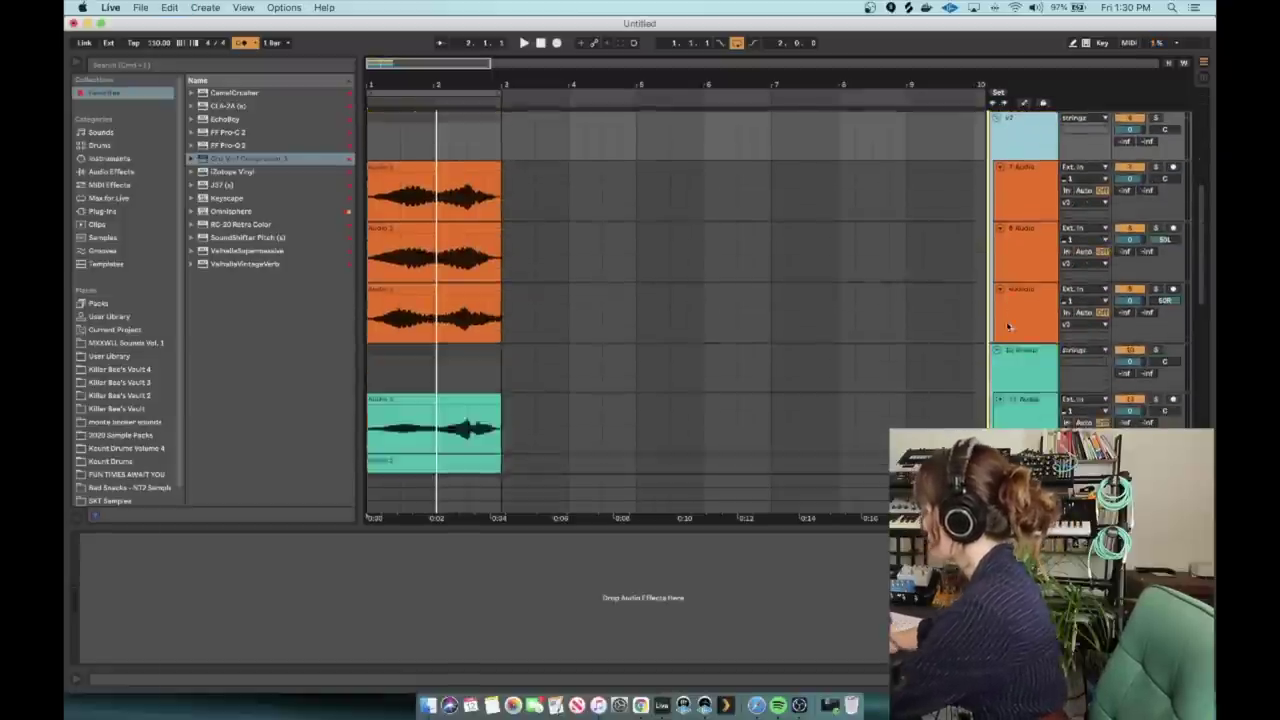
pyautogui.scroll(-5, 1154, 270)
pyautogui.scroll(10, 1060, 250)
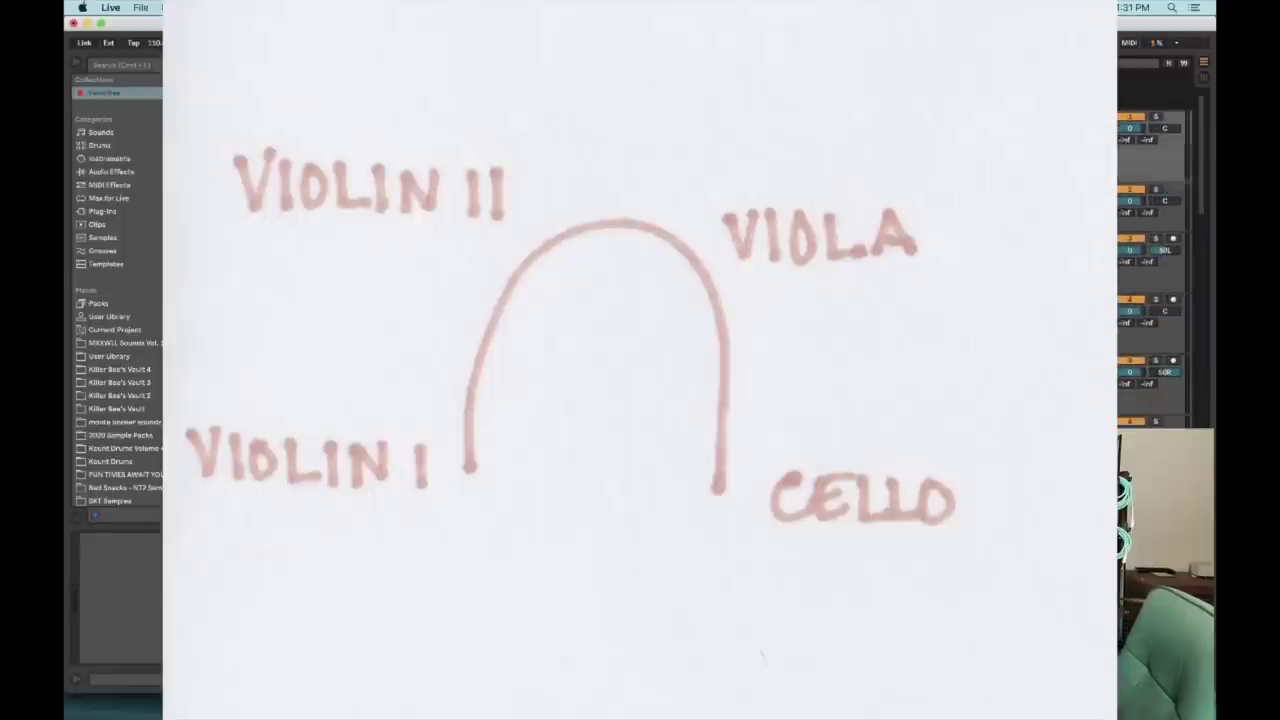
# Add CLA-2A and FF Pro-Q 2 to the strings group, with a low cut at about 277 Hz in the equalizer
pyautogui.doubleClick(212, 106)
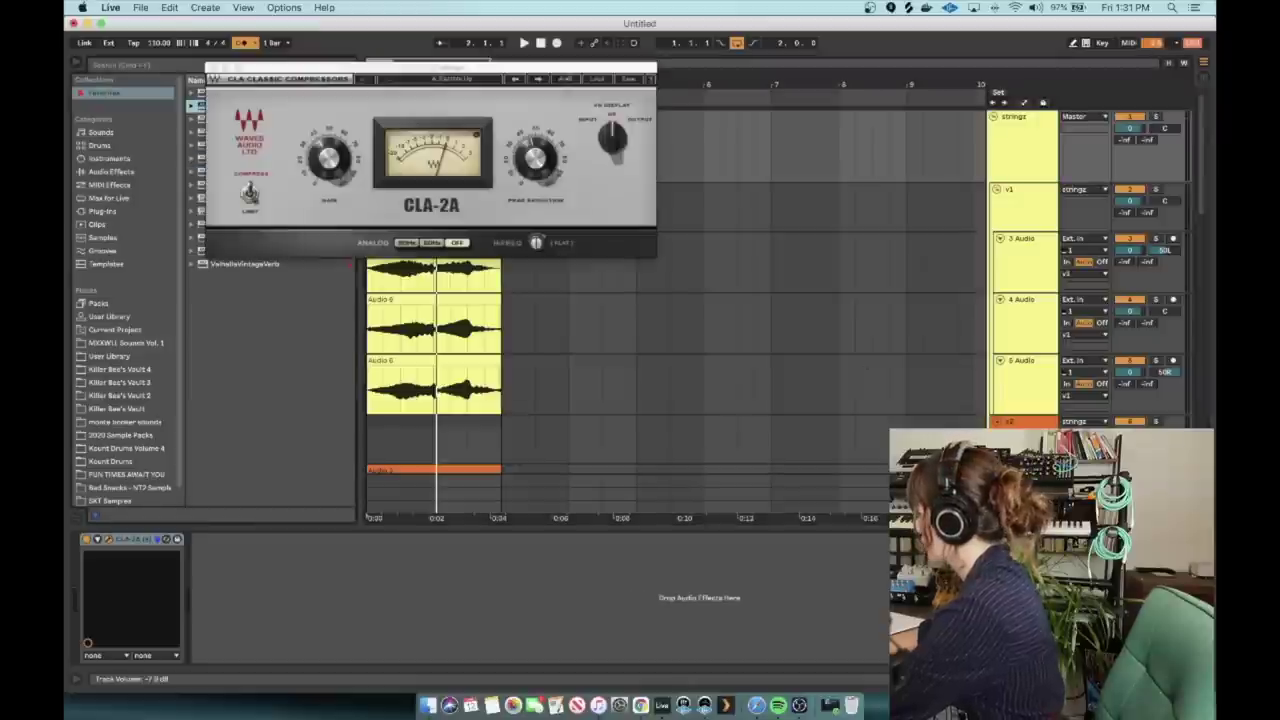
pyautogui.click(214, 70)
pyautogui.moveTo(233, 146); pyautogui.dragTo(310, 590)
pyautogui.click(265, 195)
pyautogui.moveTo(244, 196); pyautogui.dragTo(403, 198)
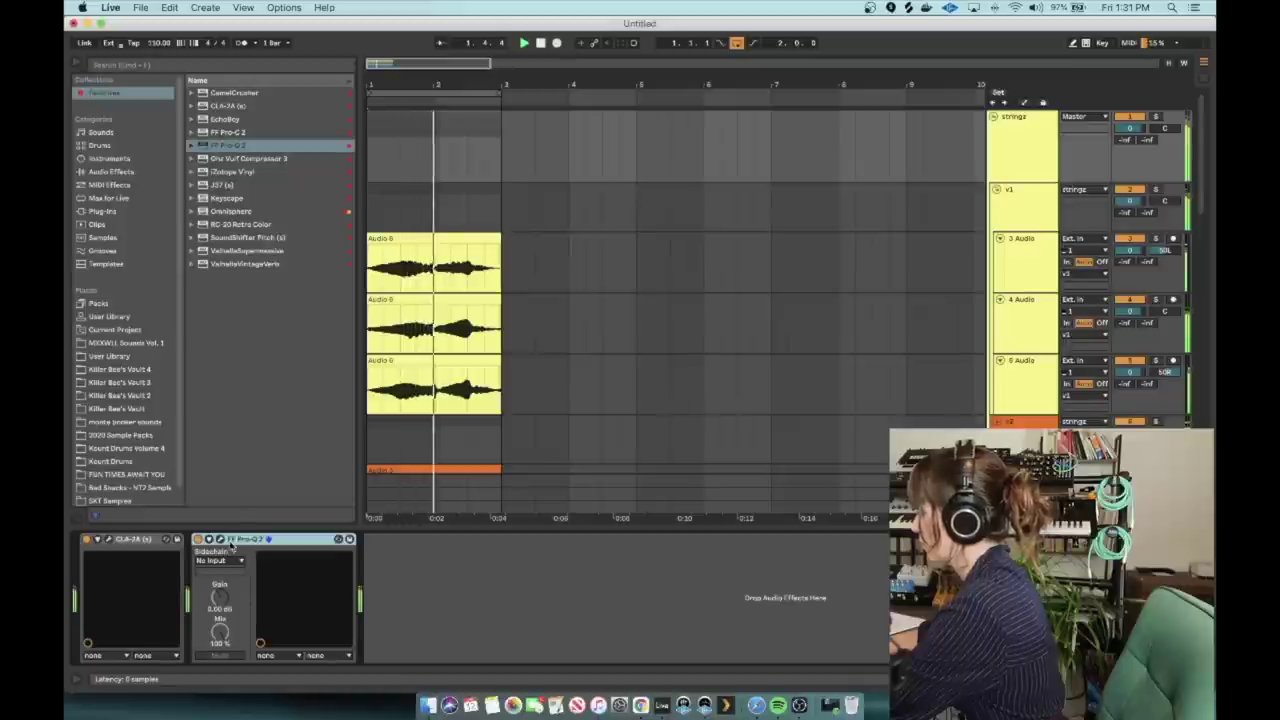
pyautogui.click(219, 539)
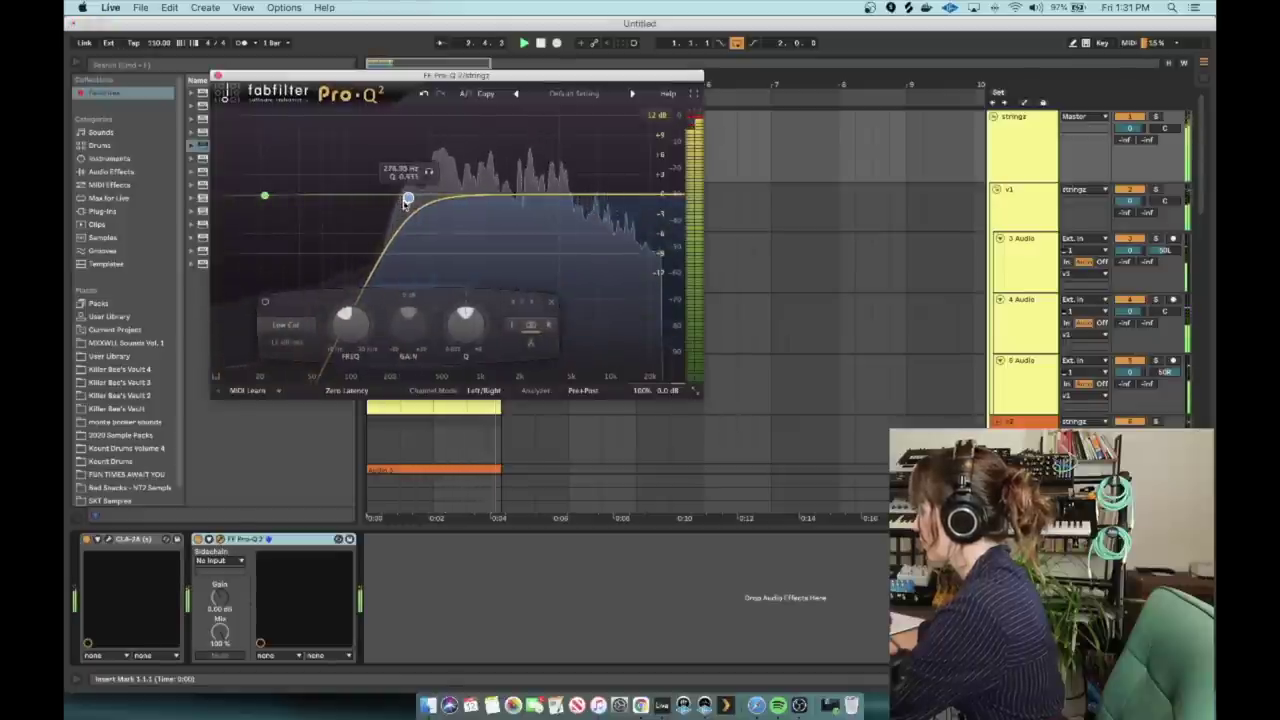
pyautogui.press('super+alt+p')
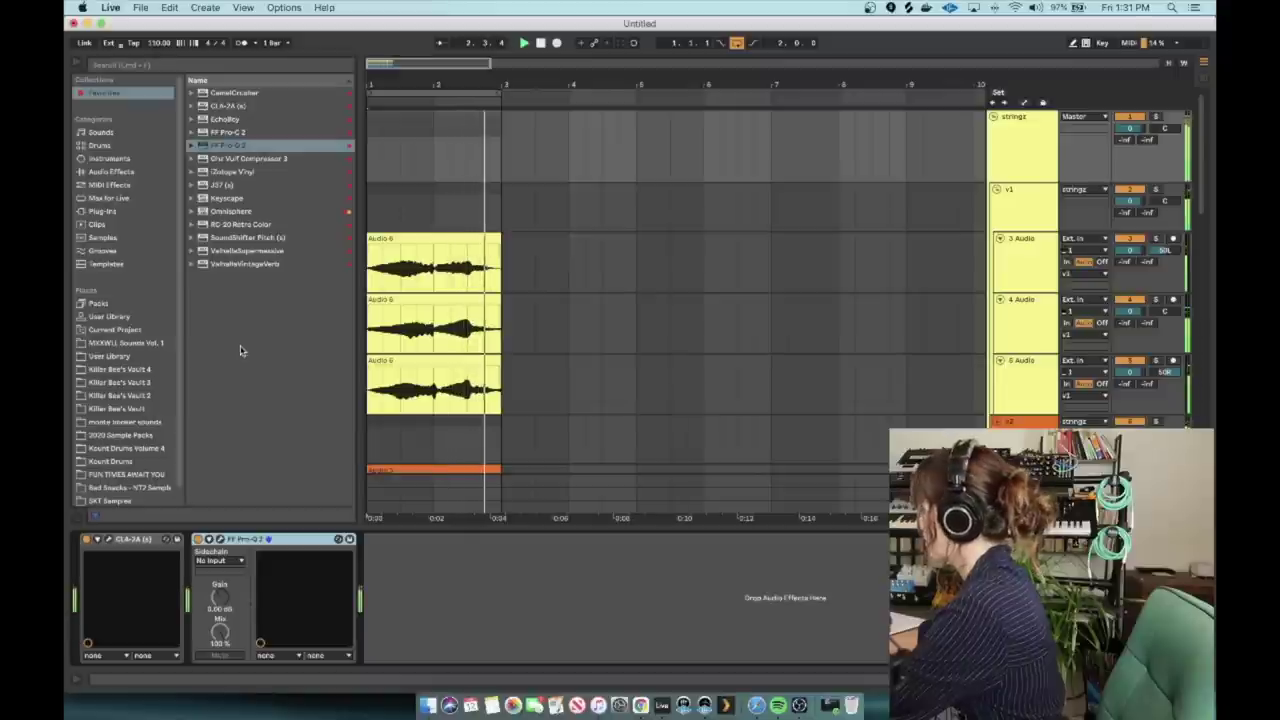
# Add ValhallaVintageVerb after the equalizer on the strings group, with a 40.4 % mix and a 360 Hz low cut
pyautogui.moveTo(223, 268); pyautogui.dragTo(404, 612)
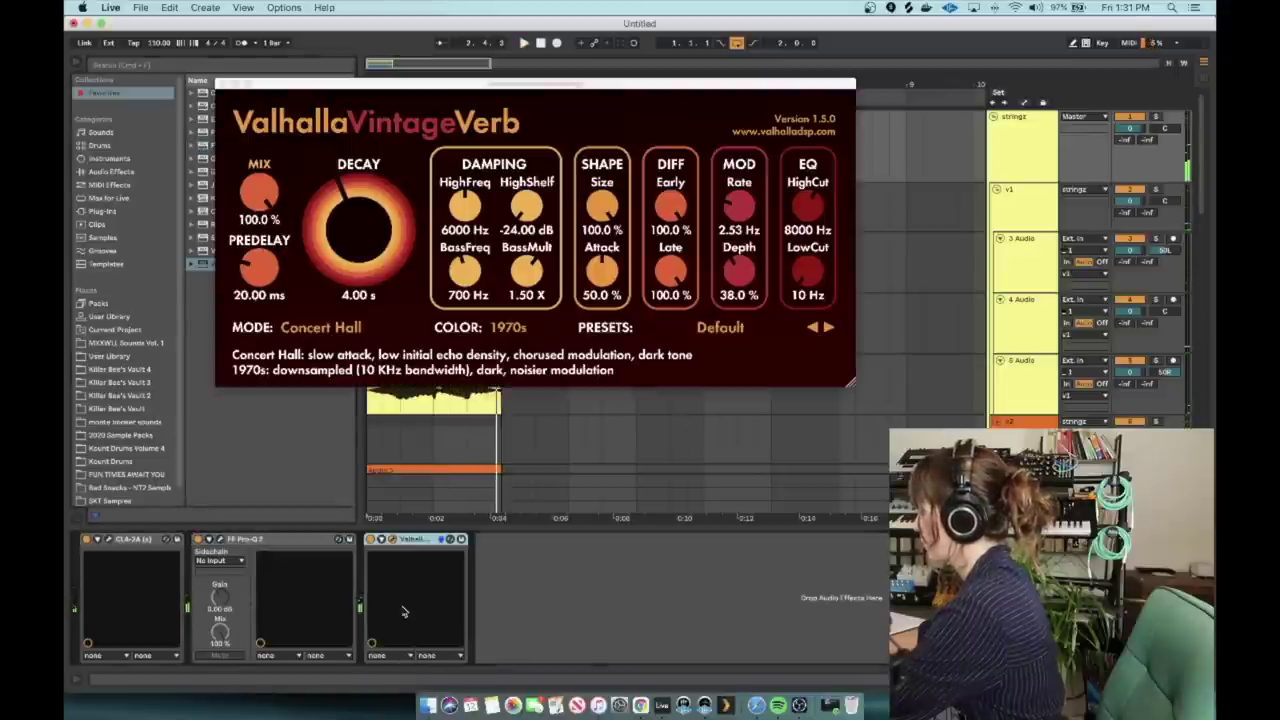
pyautogui.moveTo(268, 203); pyautogui.dragTo(258, 258)
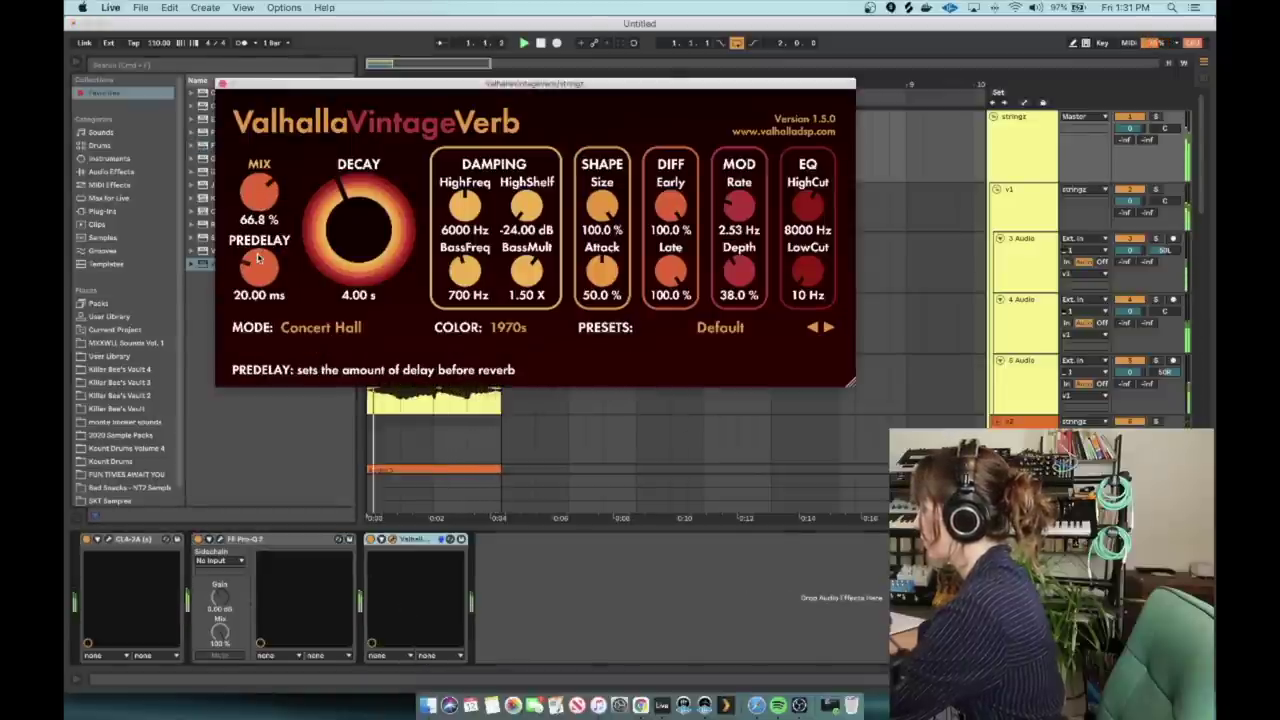
pyautogui.moveTo(261, 200); pyautogui.dragTo(260, 209)
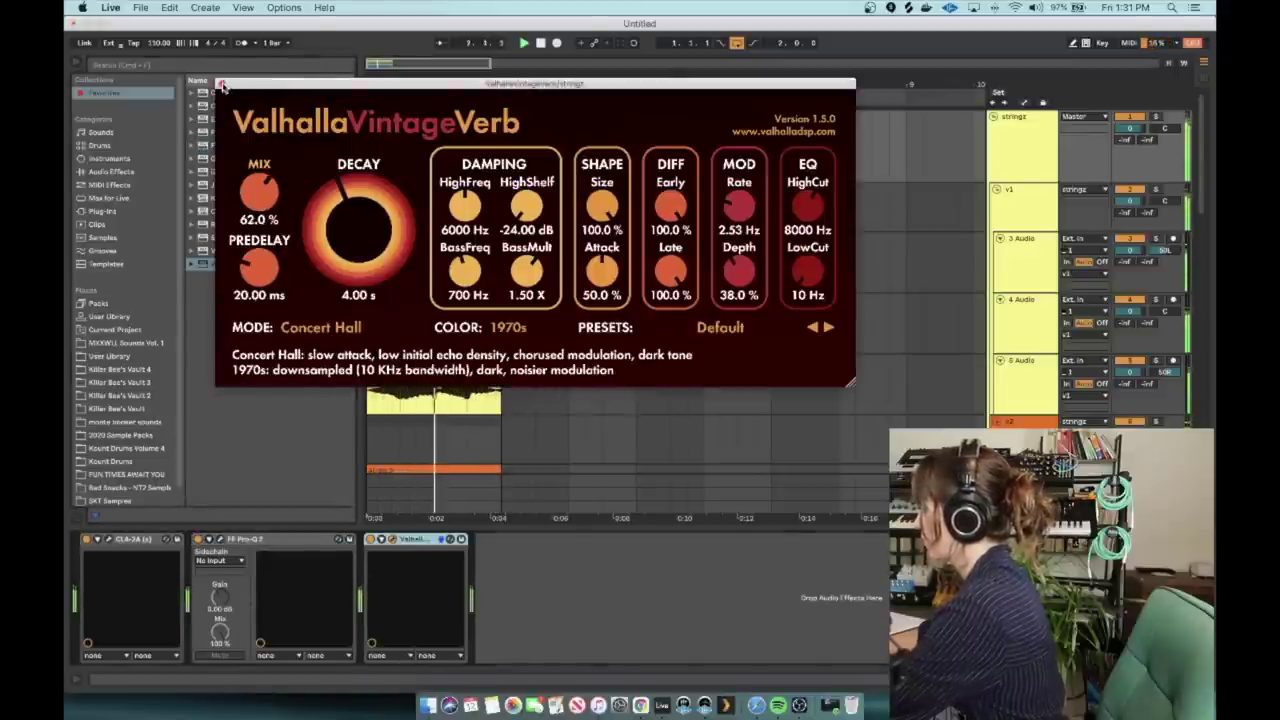
pyautogui.scroll(-10, 258, 192)
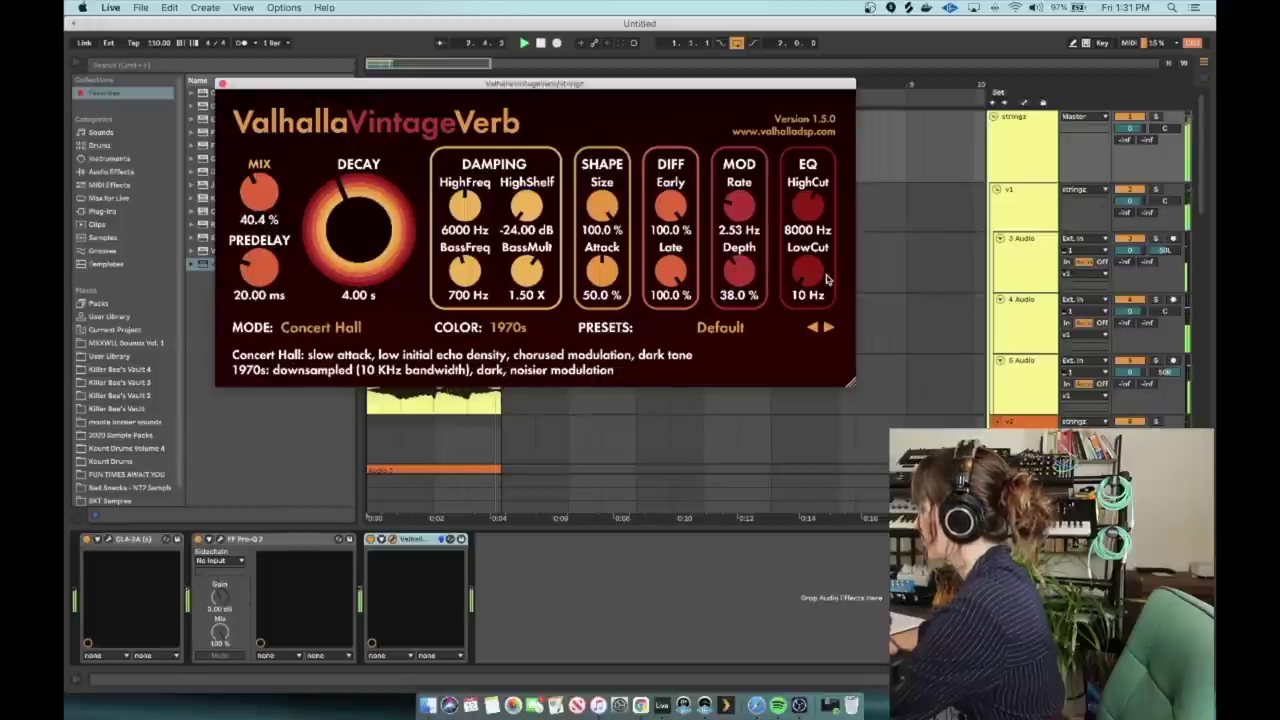
pyautogui.moveTo(823, 279); pyautogui.dragTo(797, 245)
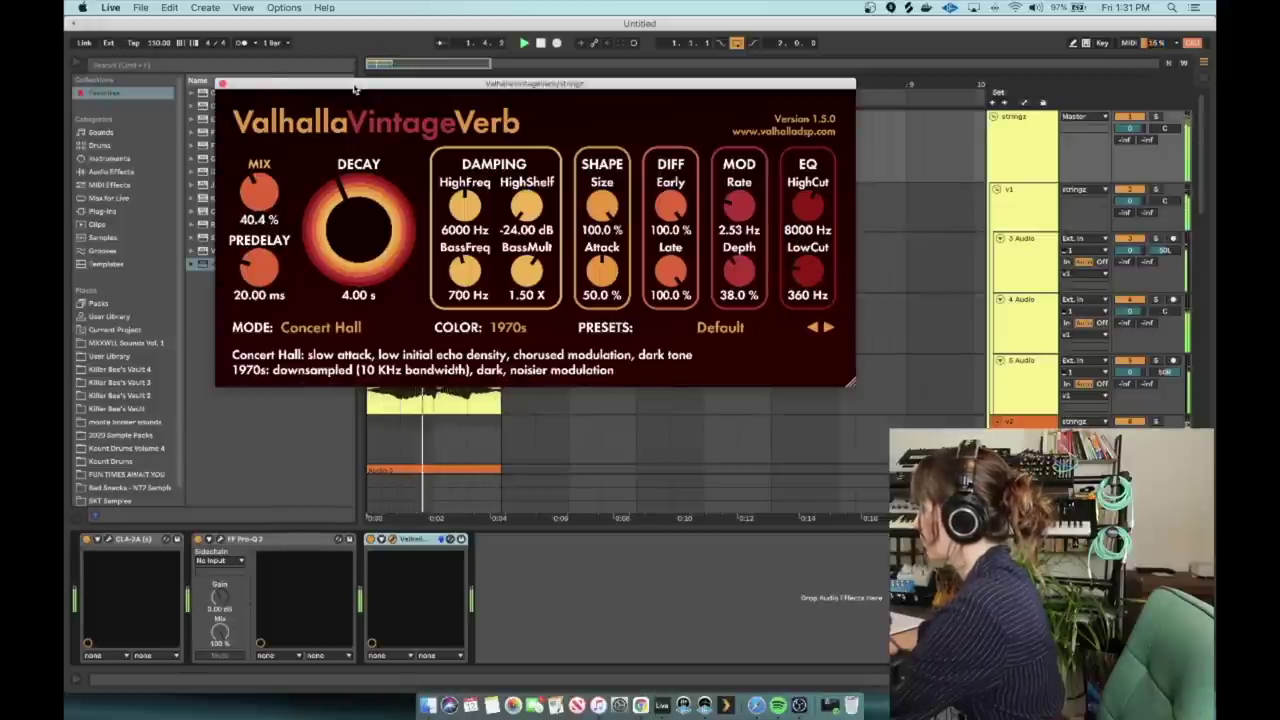
pyautogui.click(224, 83)
# Reopen the reverb on the strings group and shorten its decay to 1.22 s
pyautogui.scroll(-1, 372, 220)
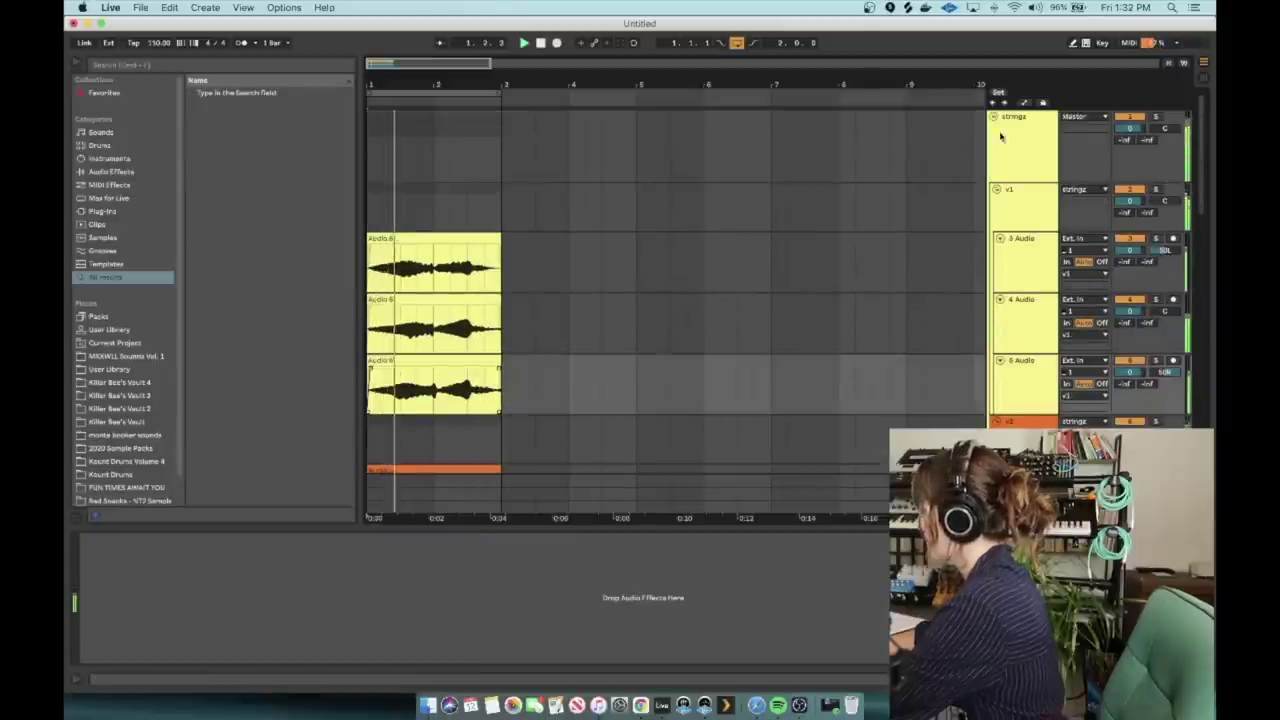
pyautogui.click(1021, 138)
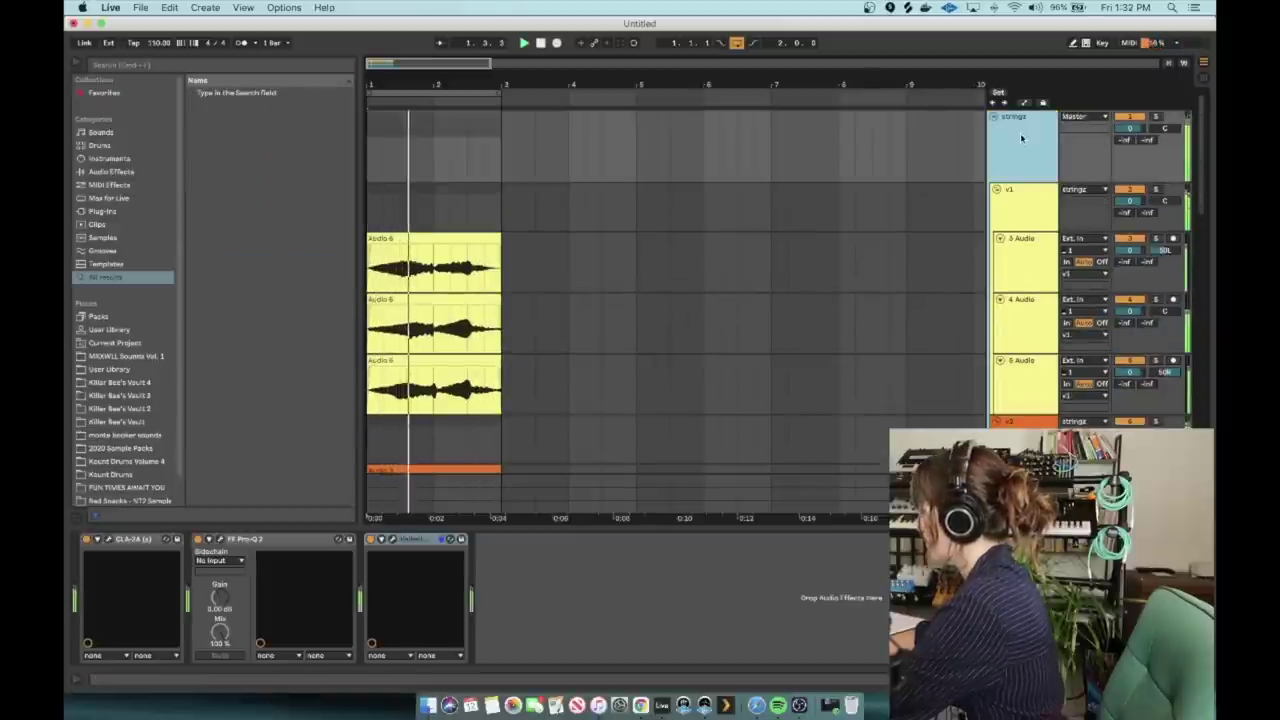
pyautogui.click(392, 540)
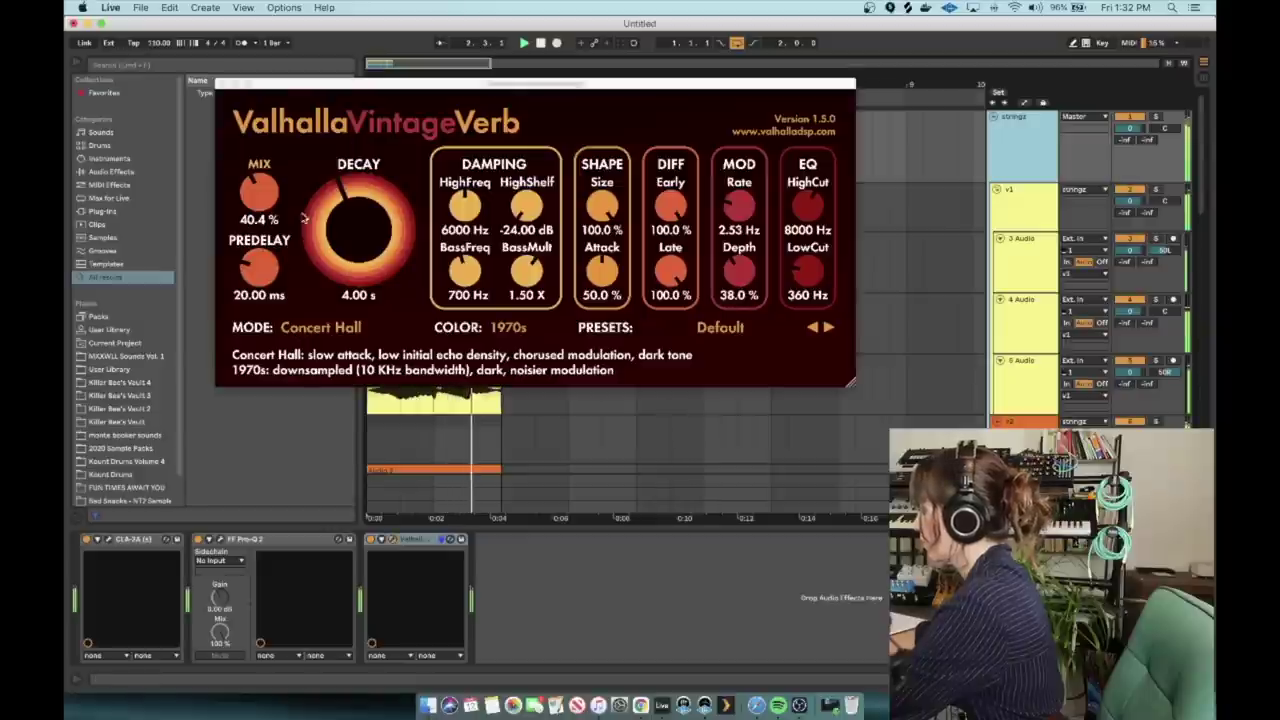
pyautogui.moveTo(315, 213); pyautogui.dragTo(315, 232)
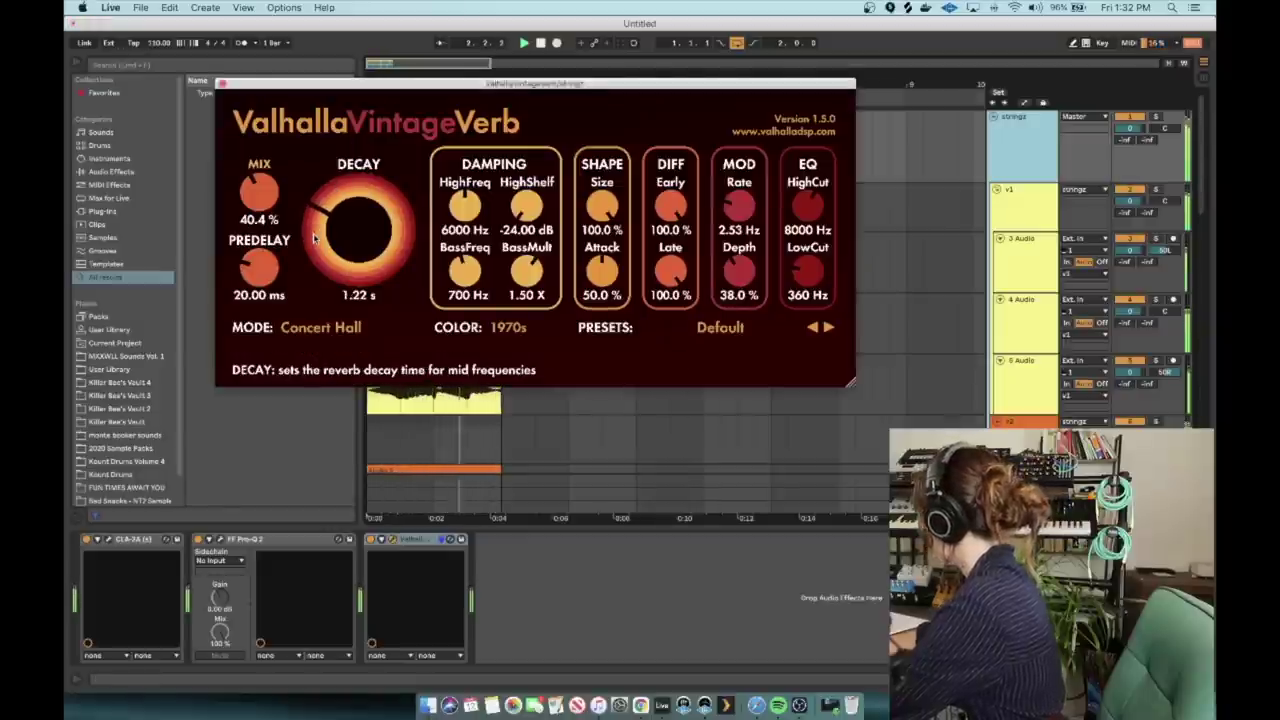
# Add RC-20 Retro Color from the favourites after the reverb on the strings group, using the Vinyl 1 preset
pyautogui.click(104, 92)
pyautogui.moveTo(232, 224); pyautogui.dragTo(492, 545)
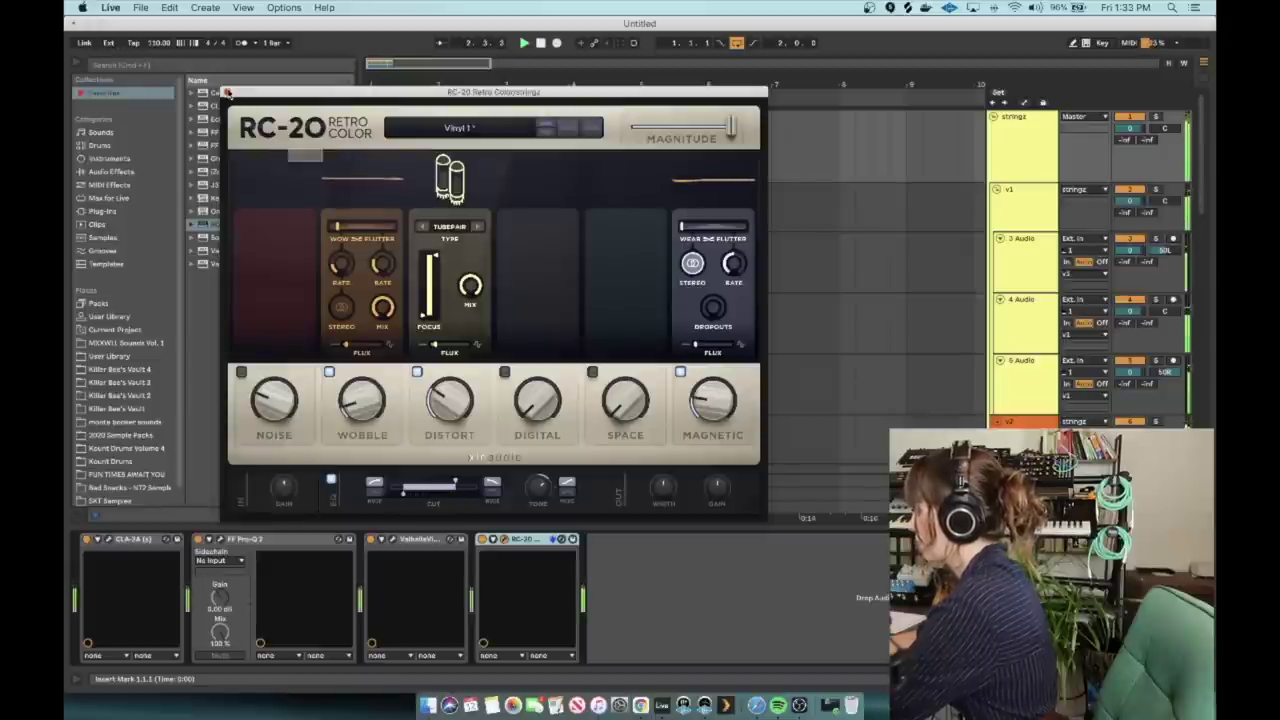
pyautogui.click(228, 92)
# Add a second FF Pro-Q 2 at the end of the chain with a bell cut of about 4.4 dB near 575 Hz
pyautogui.moveTo(220, 146); pyautogui.dragTo(663, 591)
pyautogui.moveTo(473, 222); pyautogui.dragTo(465, 248)
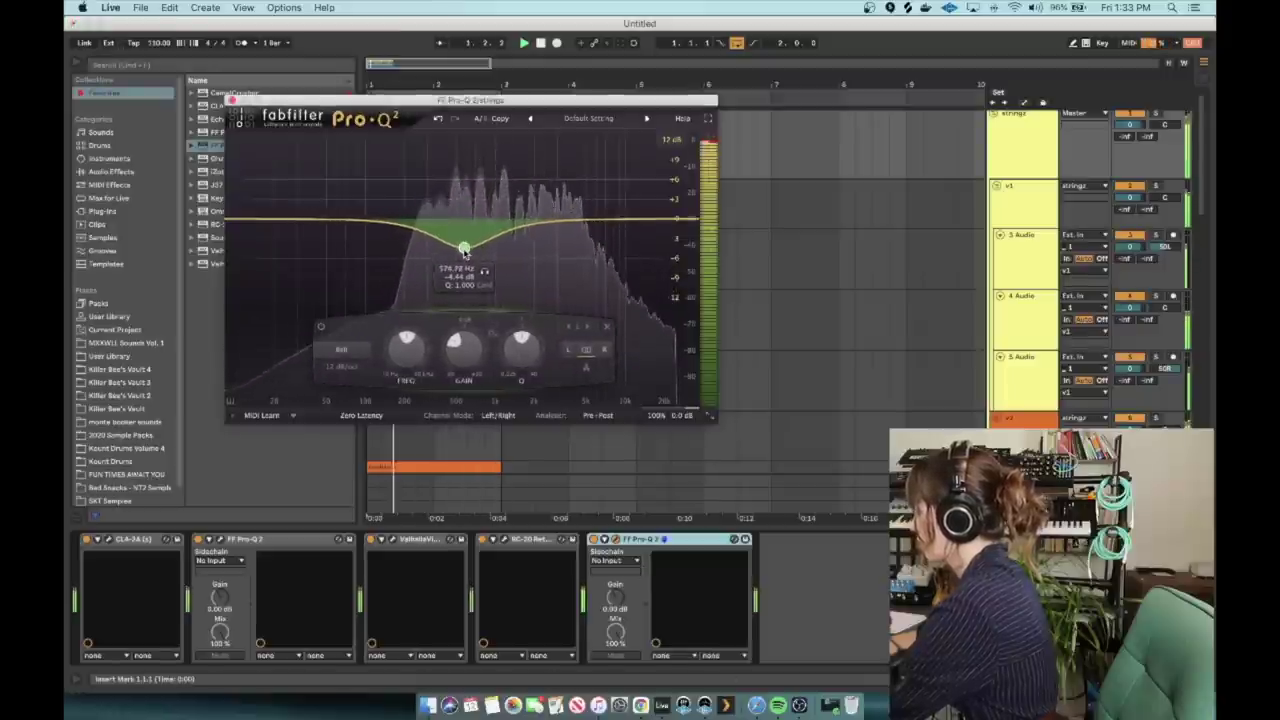
pyautogui.click(232, 100)
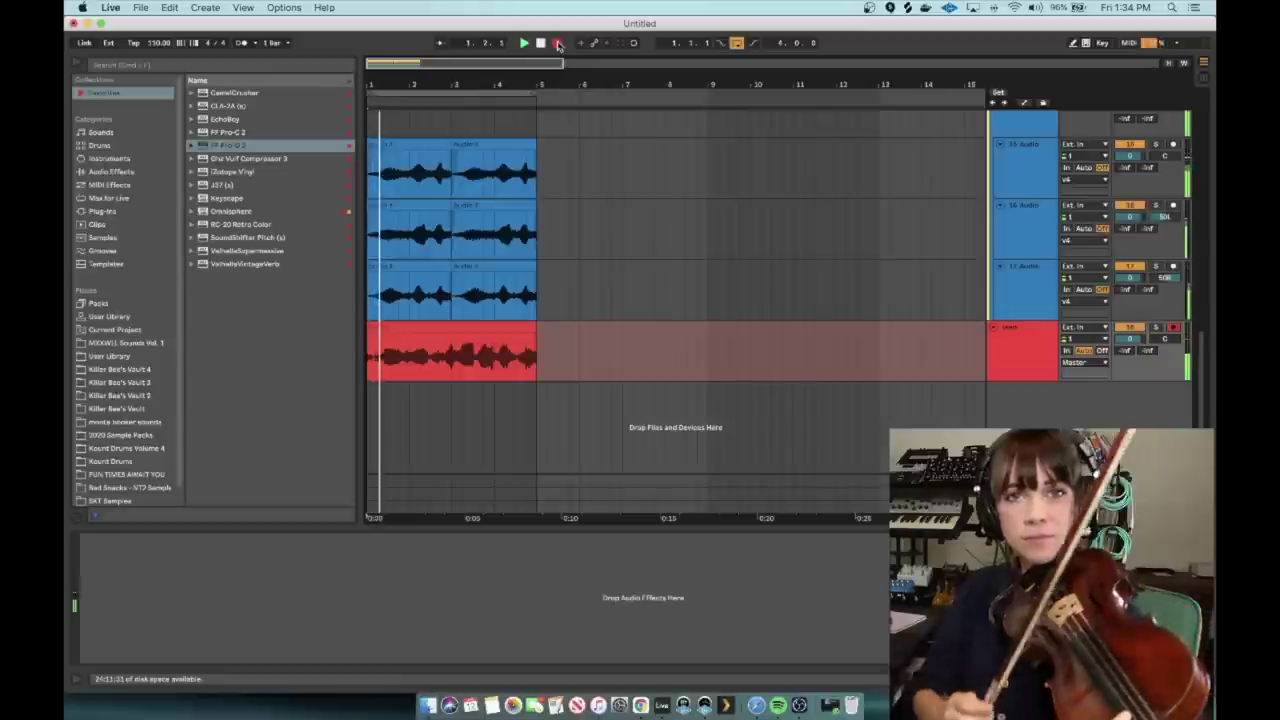
# Finish recording the lead take on the red track and play it back
pyautogui.press('space')
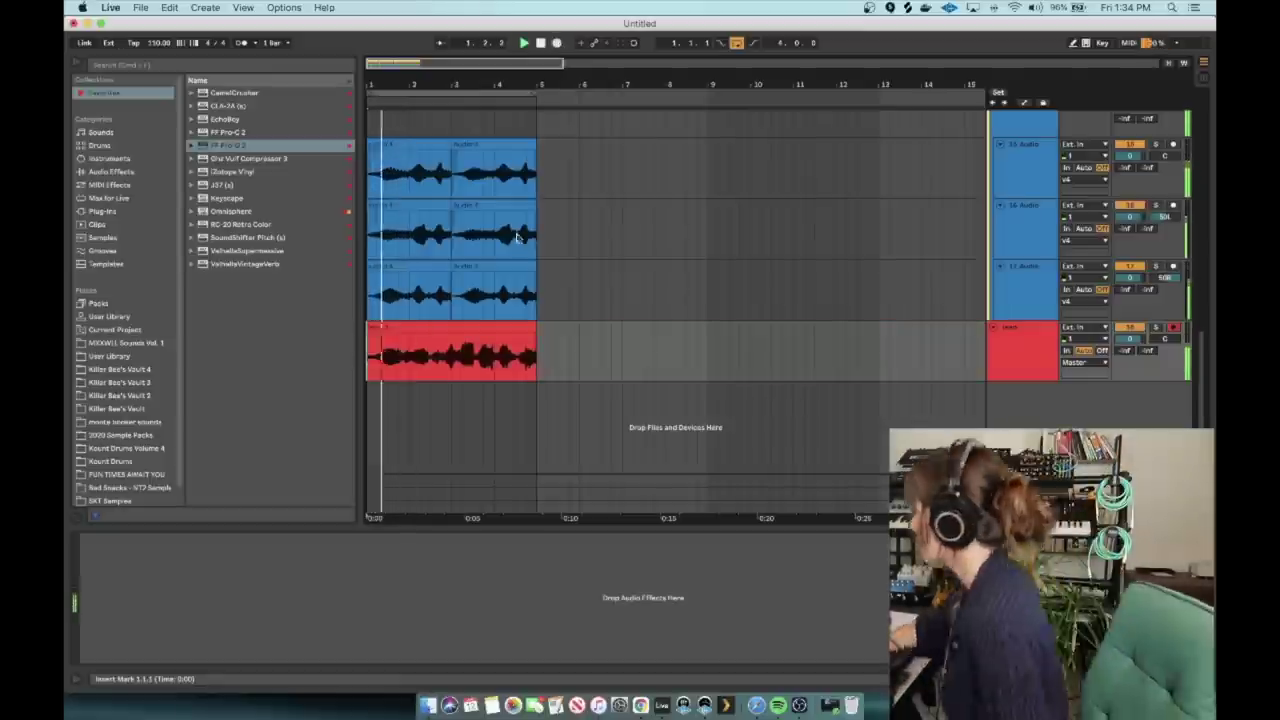
# Duplicate all the string loops to match the eight-bar lead take and loop the whole eight-bar section for playback
pyautogui.moveTo(708, 345); pyautogui.dragTo(358, 337)
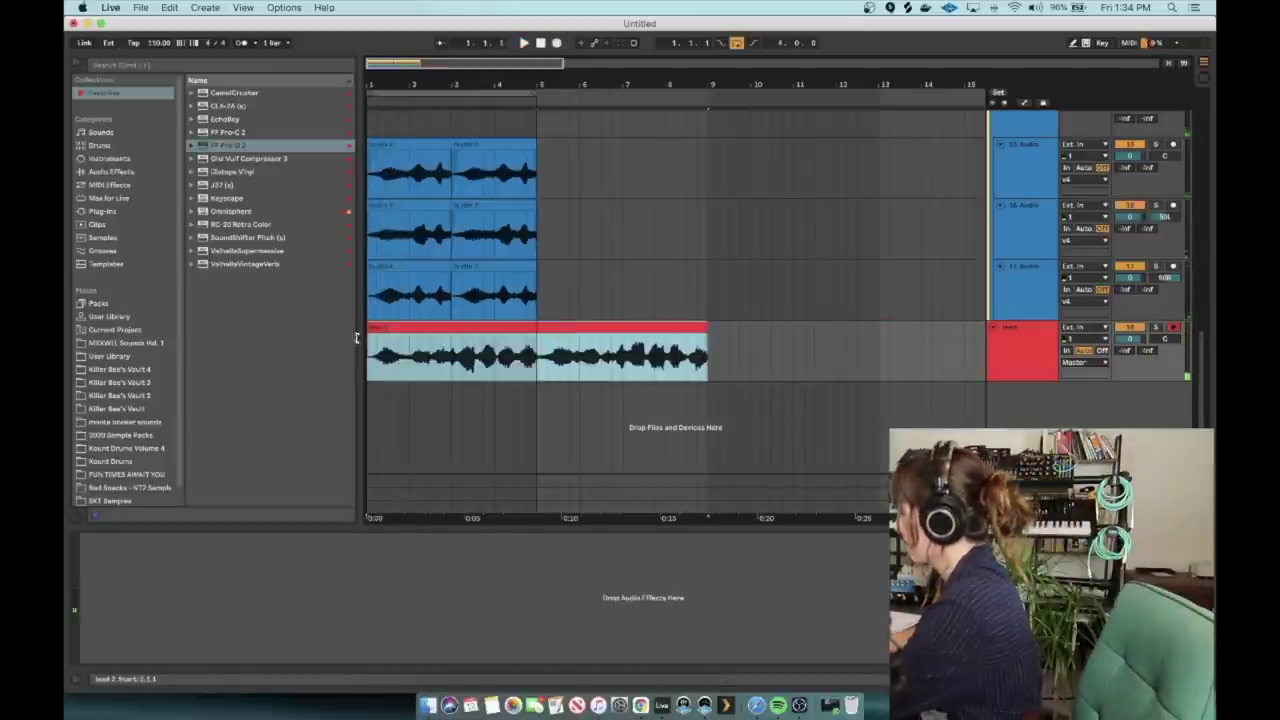
pyautogui.press('-')
pyautogui.moveTo(460, 292); pyautogui.dragTo(372, 110)
pyautogui.press('super+d')
pyautogui.press('super+a')
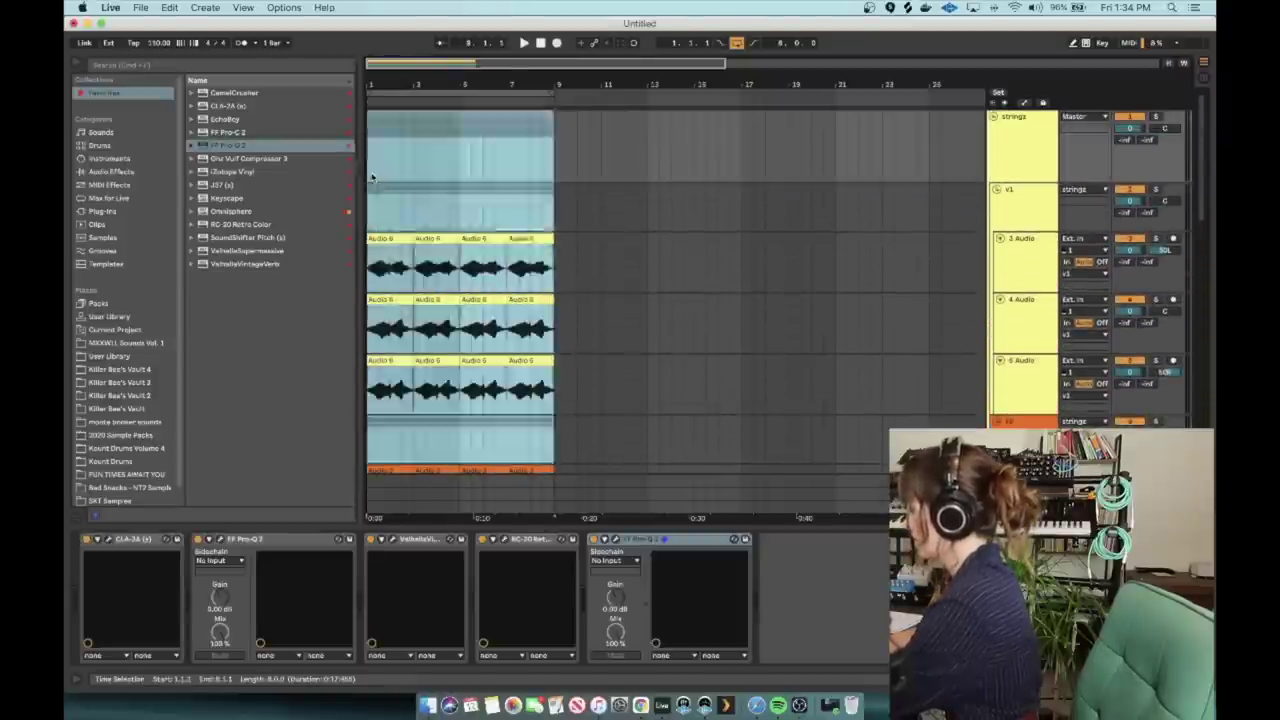
pyautogui.press('super+l')
pyautogui.click(372, 177)
pyautogui.press('space')
# Add the CLA-2A compressor from the favourites to the red lead track
pyautogui.scroll(-3, 373, 177)
pyautogui.scroll(-10, 373, 177)
pyautogui.click(1020, 391)
pyautogui.press('space')
pyautogui.moveTo(228, 106); pyautogui.dragTo(391, 435)
pyautogui.scroll(15, 683, 333)
pyautogui.hscroll(5, 683, 333)
pyautogui.scroll(-15, 689, 357)
pyautogui.hscroll(-5, 689, 357)
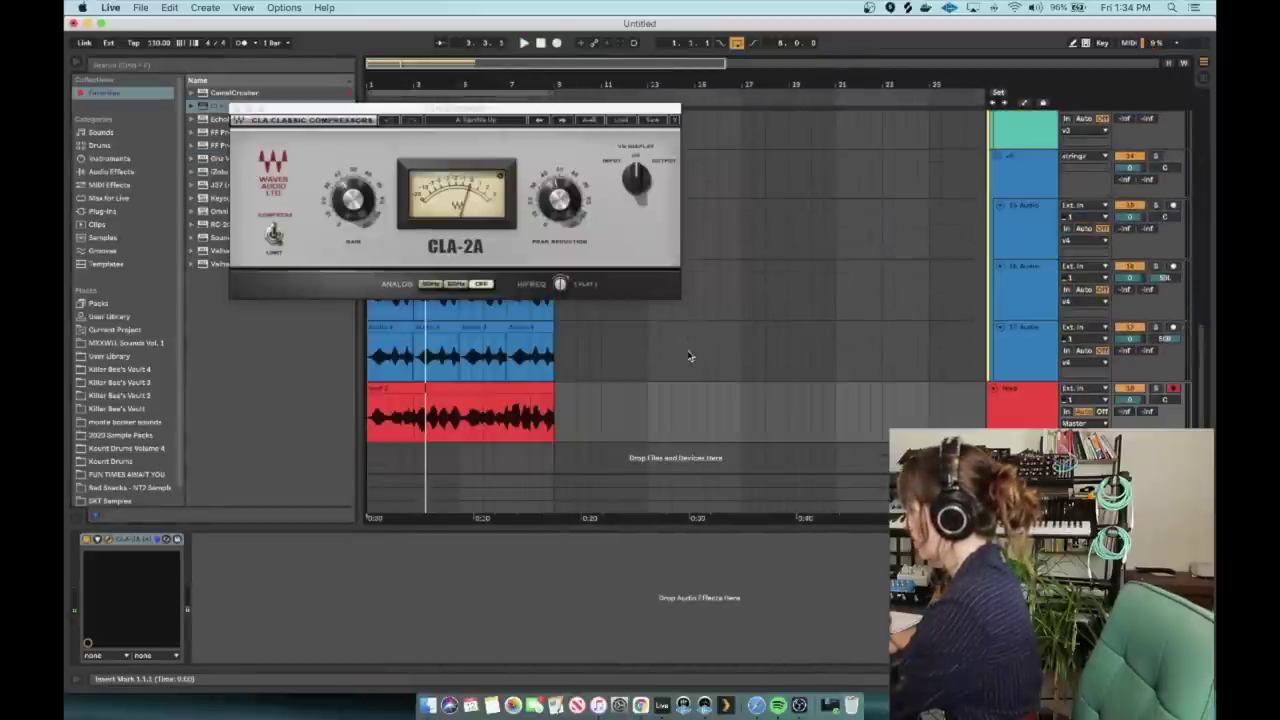
pyautogui.click(238, 108)
# Add FF Pro-Q 2 after the compressor on the lead track, shape an EQ band in it and play the result
pyautogui.moveTo(221, 145); pyautogui.dragTo(268, 590)
pyautogui.doubleClick(286, 235)
pyautogui.moveTo(286, 235); pyautogui.dragTo(434, 251)
pyautogui.press('space')
pyautogui.click(241, 117)
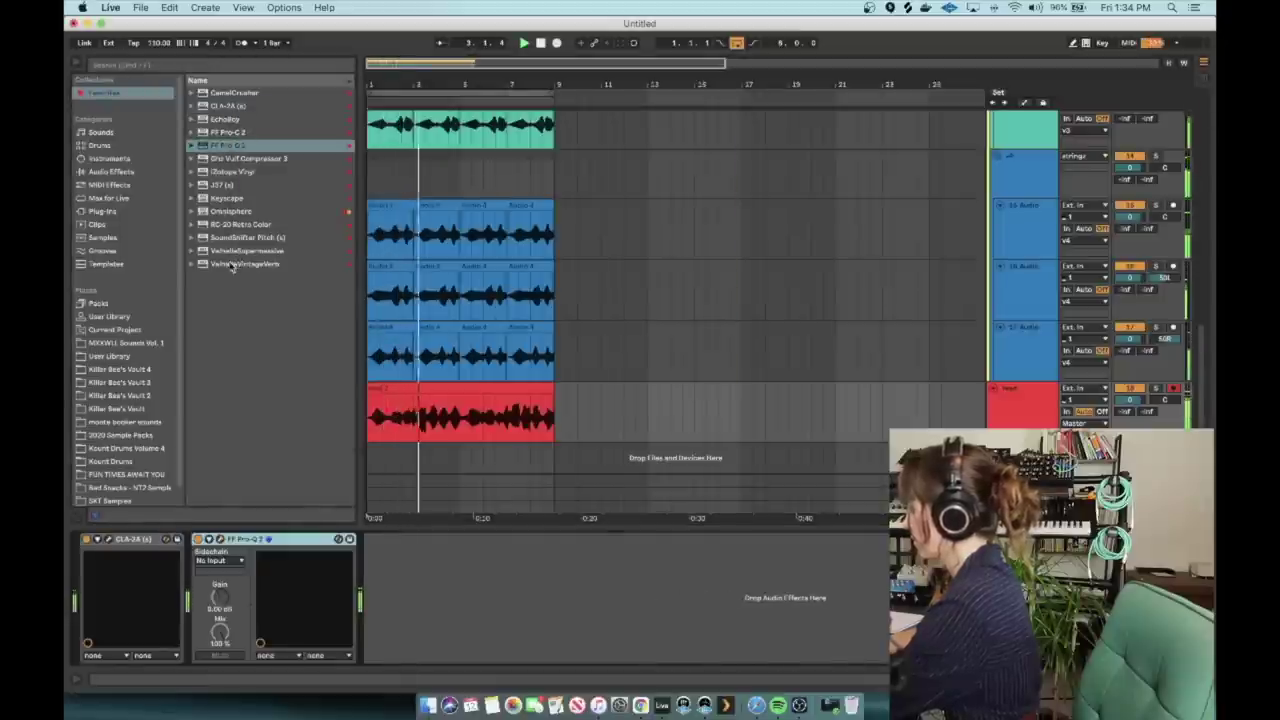
# Add ValhallaVintageVerb after the EQ on the lead track and turn down its mix
pyautogui.press('space')
pyautogui.moveTo(231, 265); pyautogui.dragTo(395, 597)
pyautogui.moveTo(285, 232); pyautogui.dragTo(285, 346)
pyautogui.click(246, 125)
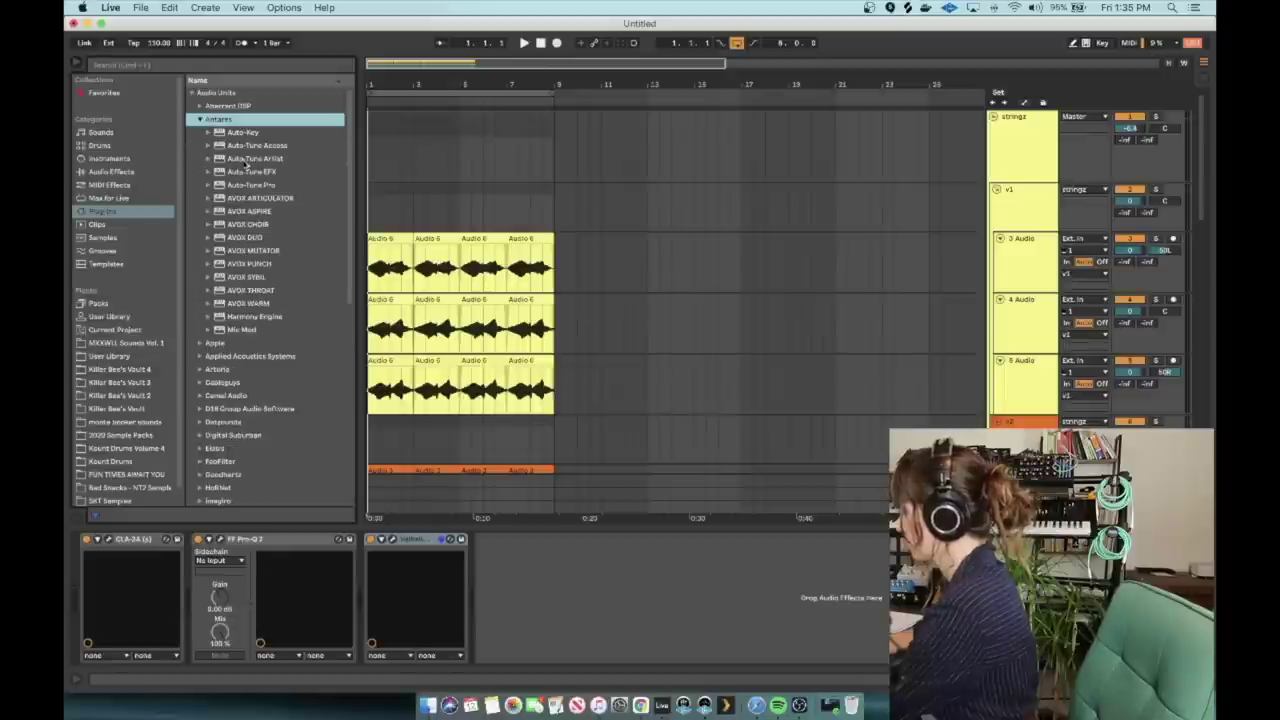
# Add Auto-Tune Artist to the v1 strings group, set its key and scale, and start playback
pyautogui.click(234, 160)
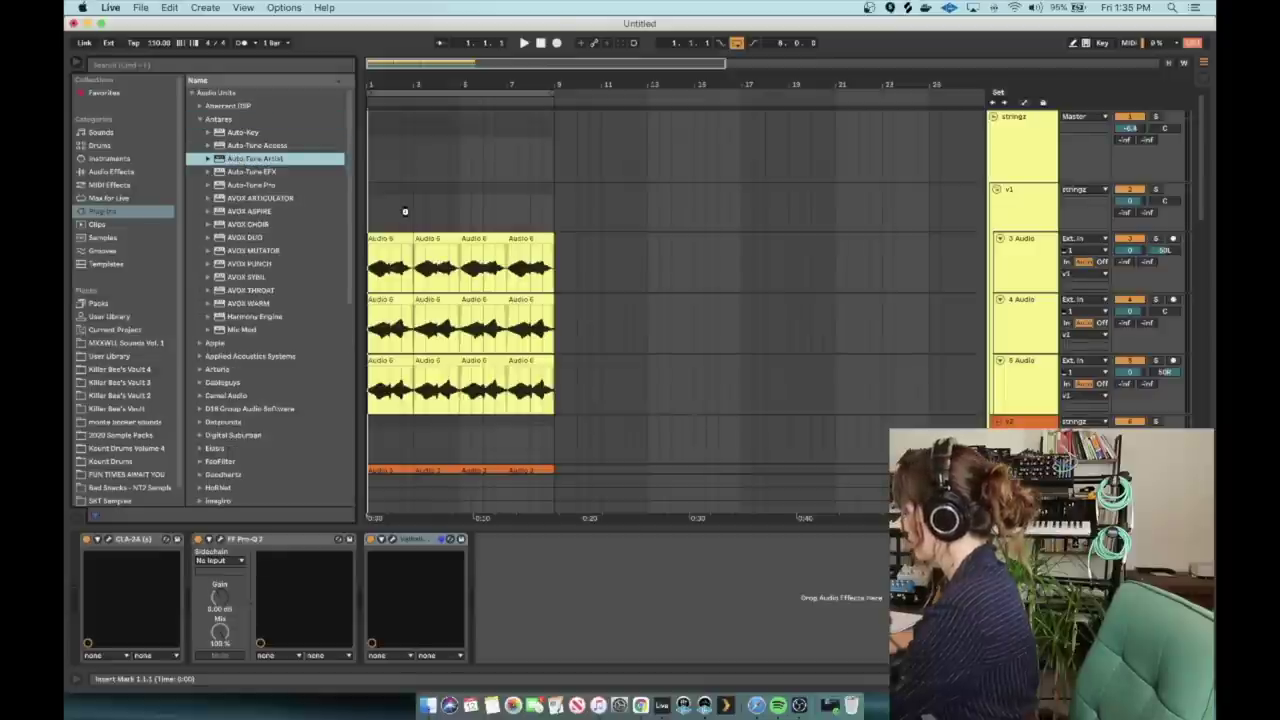
pyautogui.moveTo(405, 211); pyautogui.dragTo(407, 216)
pyautogui.click(456, 165)
pyautogui.click(454, 274)
pyautogui.click(486, 162)
pyautogui.click(488, 178)
pyautogui.click(251, 133)
pyautogui.press('space')
# Copy the configured Auto-Tune Artist from the v1 group onto the other string groups
pyautogui.scroll(-10, 600, 380)
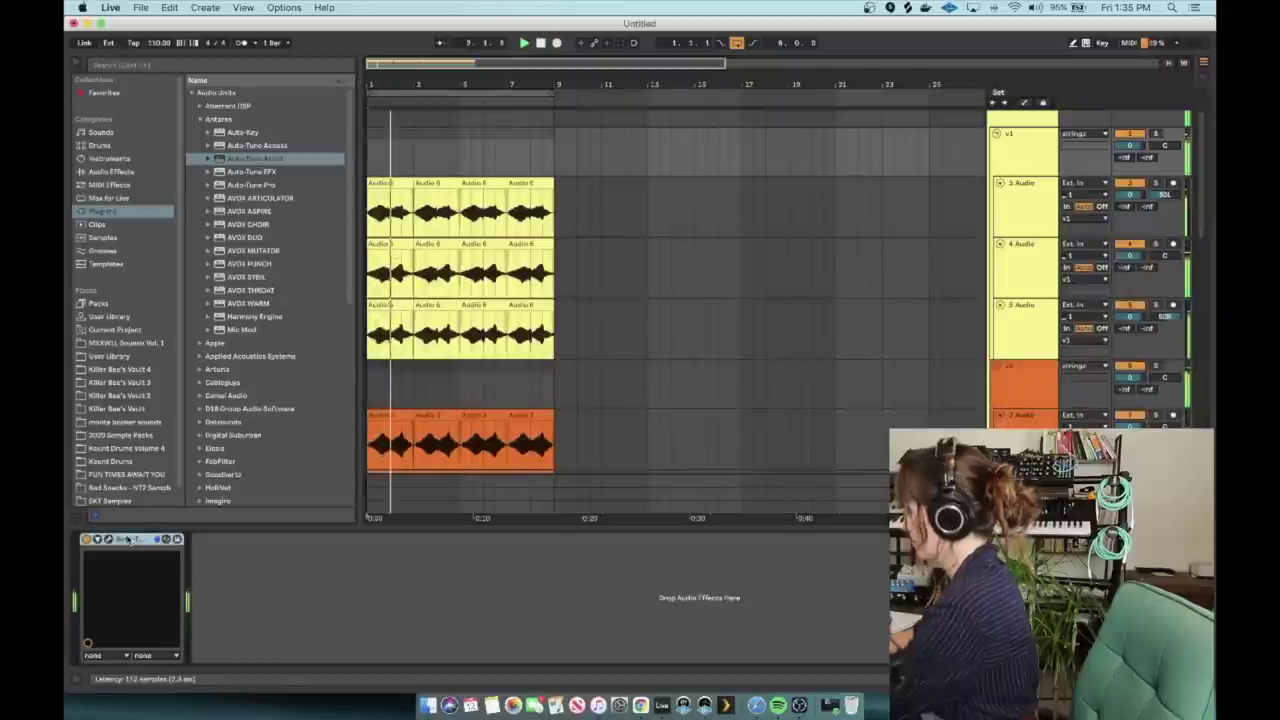
pyautogui.press('super+v')
pyautogui.scroll(-5, 803, 294)
pyautogui.click(800, 270)
pyautogui.click(746, 565)
pyautogui.press('super+v')
pyautogui.scroll(-3, 831, 437)
# Paste Auto-Tune onto the lead track and move it to the start of the chain, before CLA-2A
pyautogui.click(1020, 407)
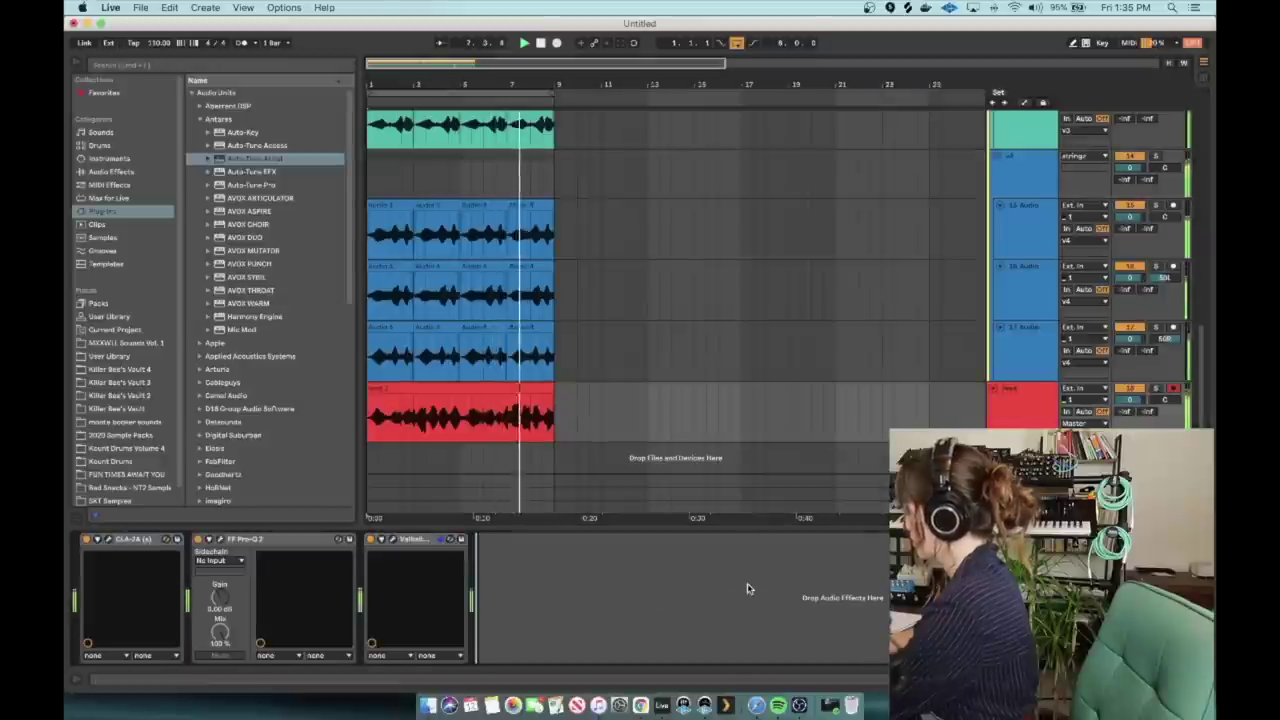
pyautogui.click(537, 620)
pyautogui.press('space')
pyautogui.press('super+v')
pyautogui.moveTo(516, 561); pyautogui.dragTo(100, 563)
pyautogui.click(370, 436)
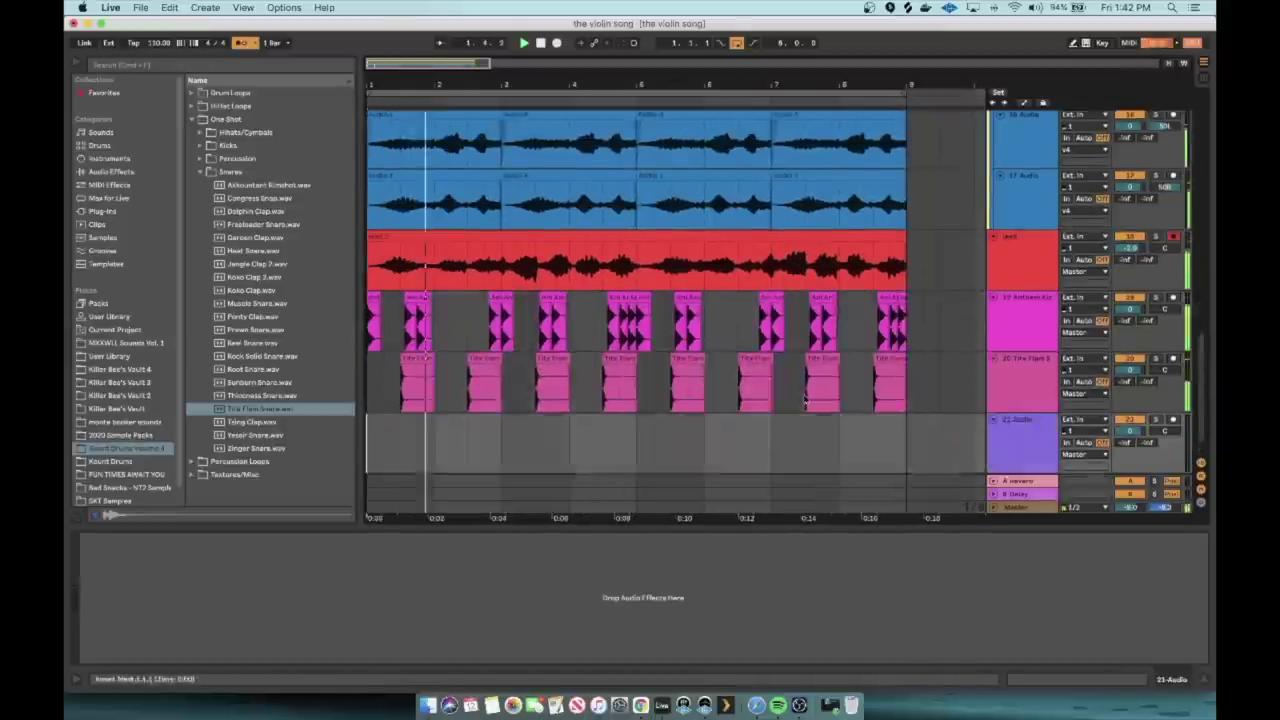
# Search the Kount Drums samples for "rimshot" and place Trusty Rimshot on the empty audio track at the first snare hit
pyautogui.click(110, 461)
pyautogui.click(188, 66)
pyautogui.write('rimshot')
pyautogui.moveTo(280, 156); pyautogui.dragTo(402, 440)
# Layer Accountant Rimshot from Kount Drums Volume 4 on a new track and repeat it under every snare hit
pyautogui.click(127, 461)
pyautogui.moveTo(268, 119); pyautogui.dragTo(402, 461)
pyautogui.click(875, 420)
pyautogui.press('super+v')
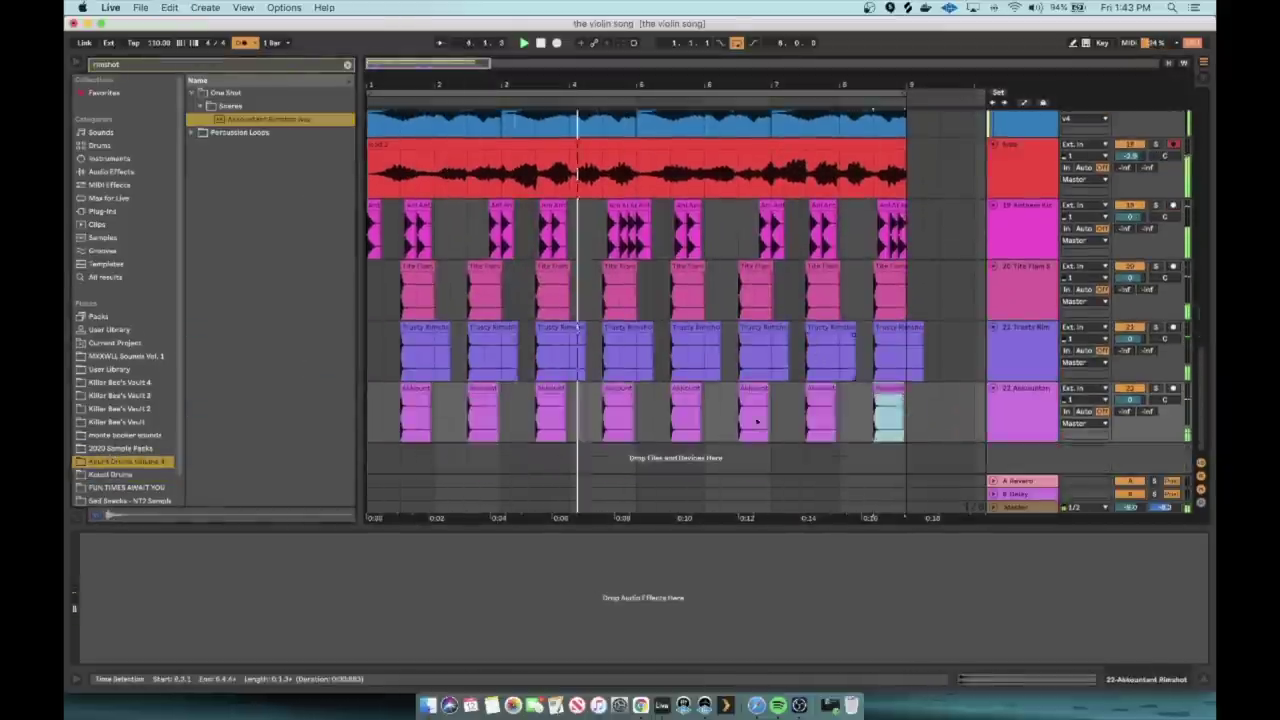
# Clear the sample search, build a Sidewinder Tambo pattern on a new track, duplicate it along the loop and play it
pyautogui.click(347, 65)
pyautogui.click(286, 315)
pyautogui.scroll(-10, 268, 356)
pyautogui.moveTo(268, 356); pyautogui.dragTo(368, 440)
pyautogui.press('super+d')
pyautogui.press('super+d')
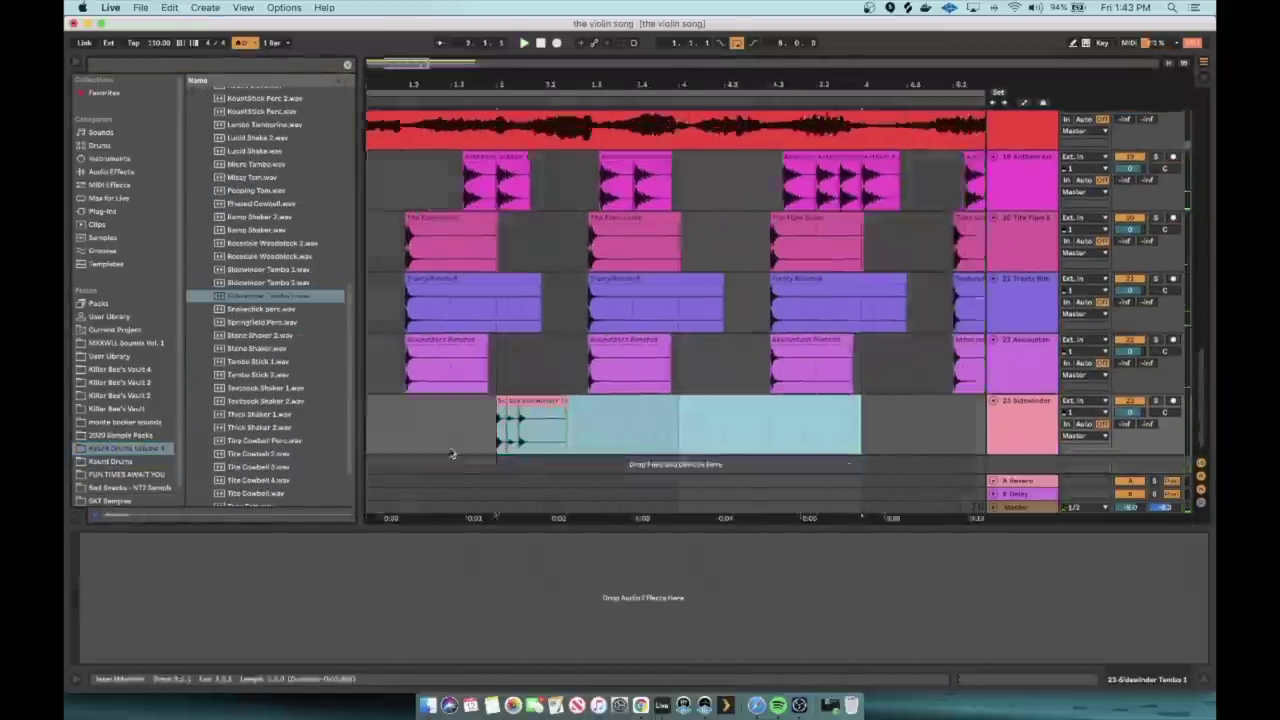
pyautogui.press('super+d')
pyautogui.press('space')
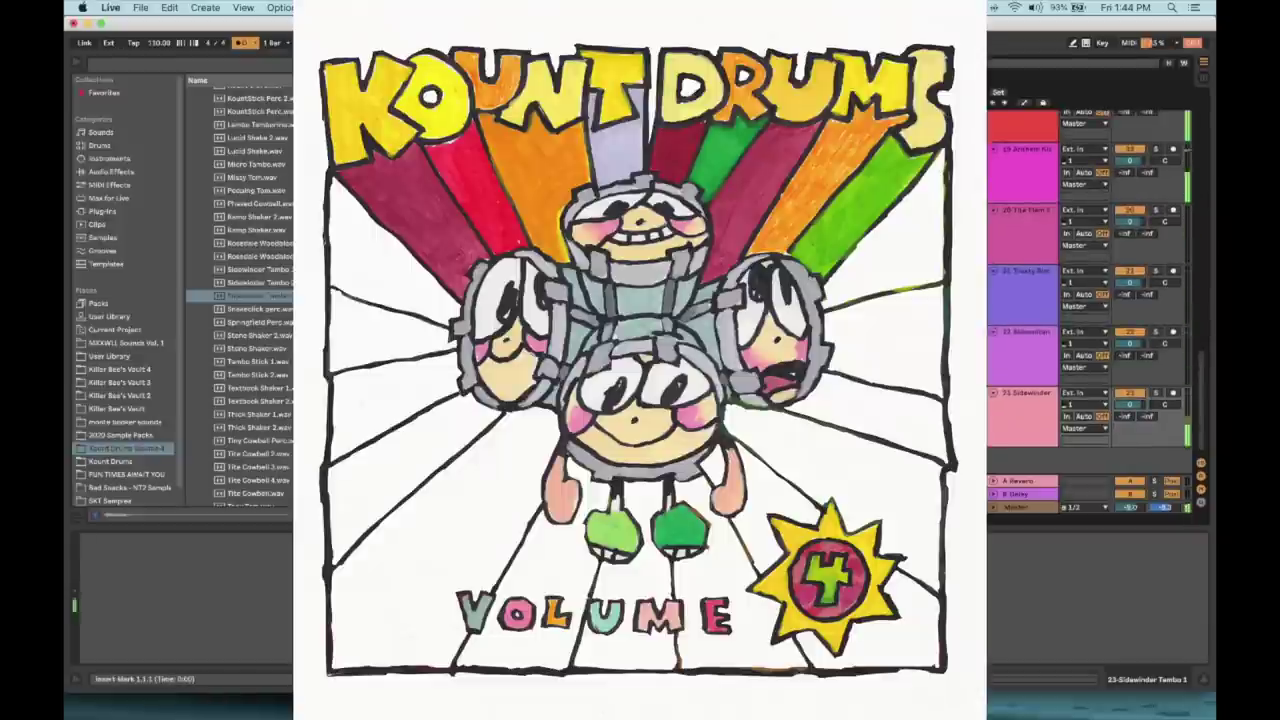
# Place Hermes Hihat.wav from the Hihats/Cymbals folder on a new track and duplicate it across the loop
pyautogui.scroll(10, 268, 296)
pyautogui.click(200, 132)
pyautogui.moveTo(257, 224); pyautogui.dragTo(368, 450)
pyautogui.press('super+d')
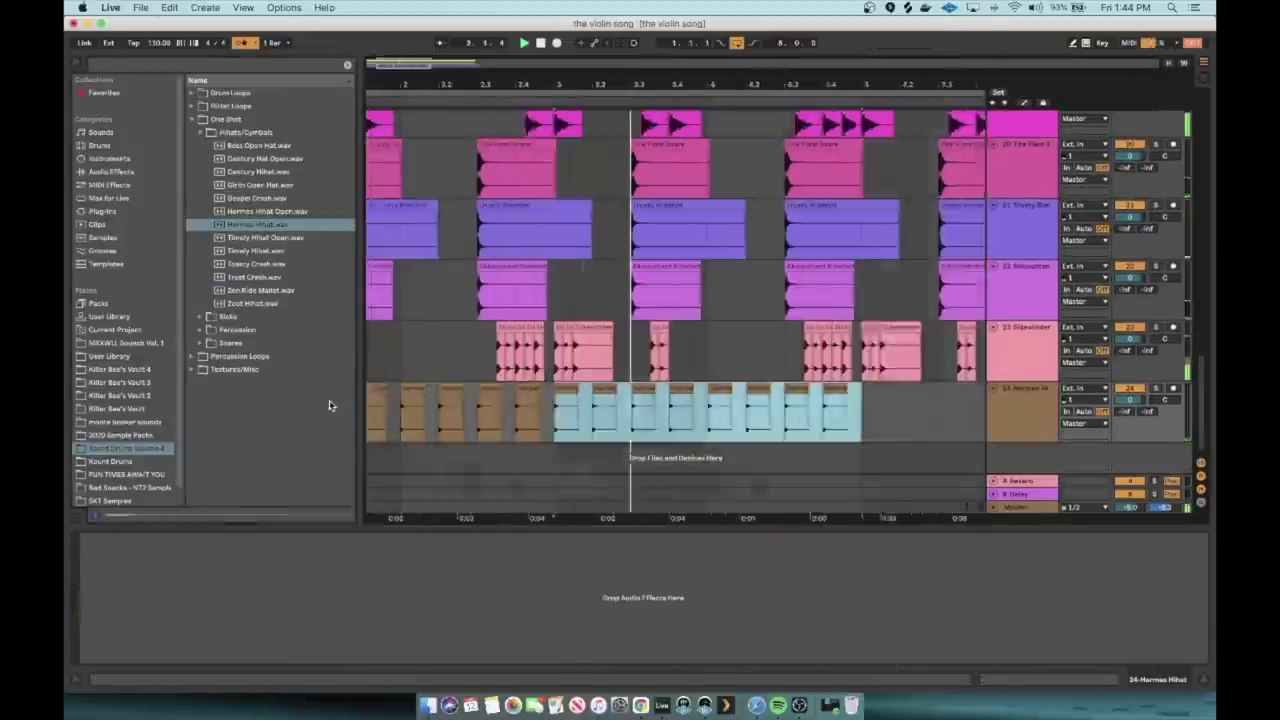
pyautogui.press('super+d')
# Place Zoot Hihat.wav on a new track, duplicate it along the loop and extend the selection over the drum tracks
pyautogui.click(264, 158)
pyautogui.moveTo(252, 303); pyautogui.dragTo(370, 434)
pyautogui.press('super+d')
pyautogui.press('space')
pyautogui.press('super+d')
pyautogui.keyDown('shift'); pyautogui.click(1015, 380); pyautogui.keyUp('shift')
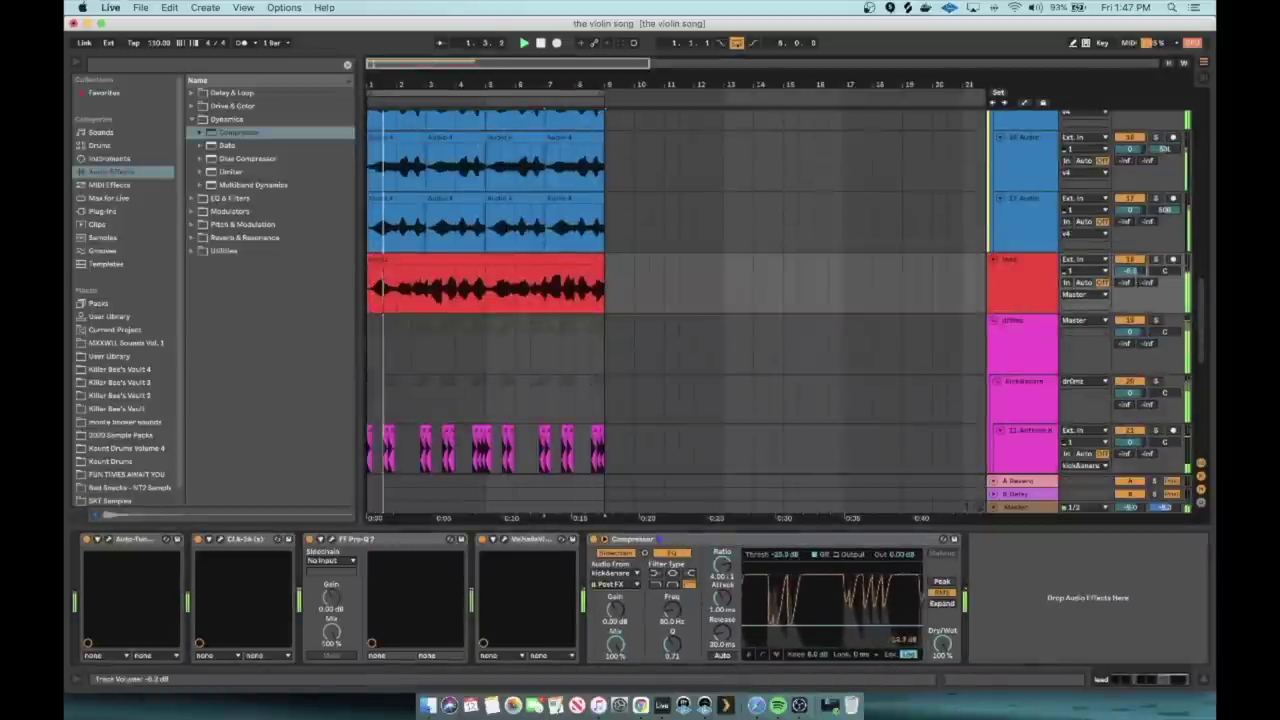
# Insert ValhallaSupermassive between the reverb and the Compressor on the lead track and choose the DottedEighthOrbits preset
pyautogui.click(104, 92)
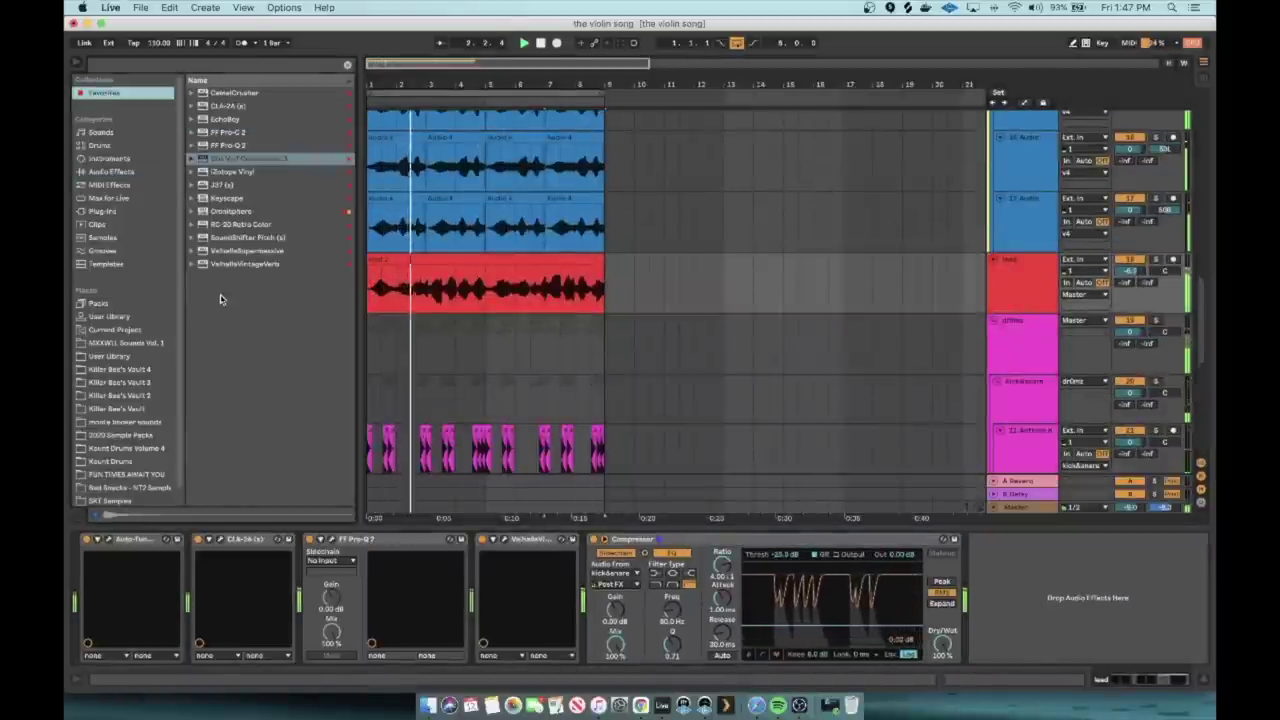
pyautogui.moveTo(245, 250); pyautogui.dragTo(583, 583)
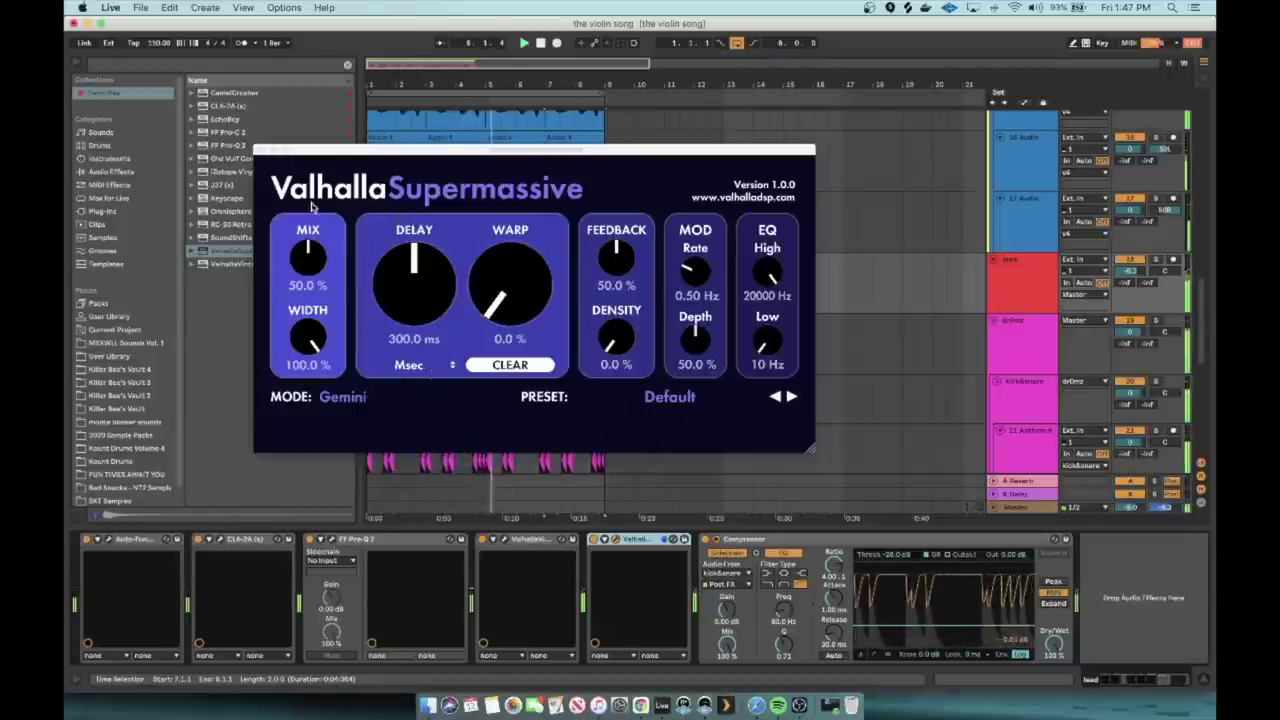
pyautogui.click(789, 398)
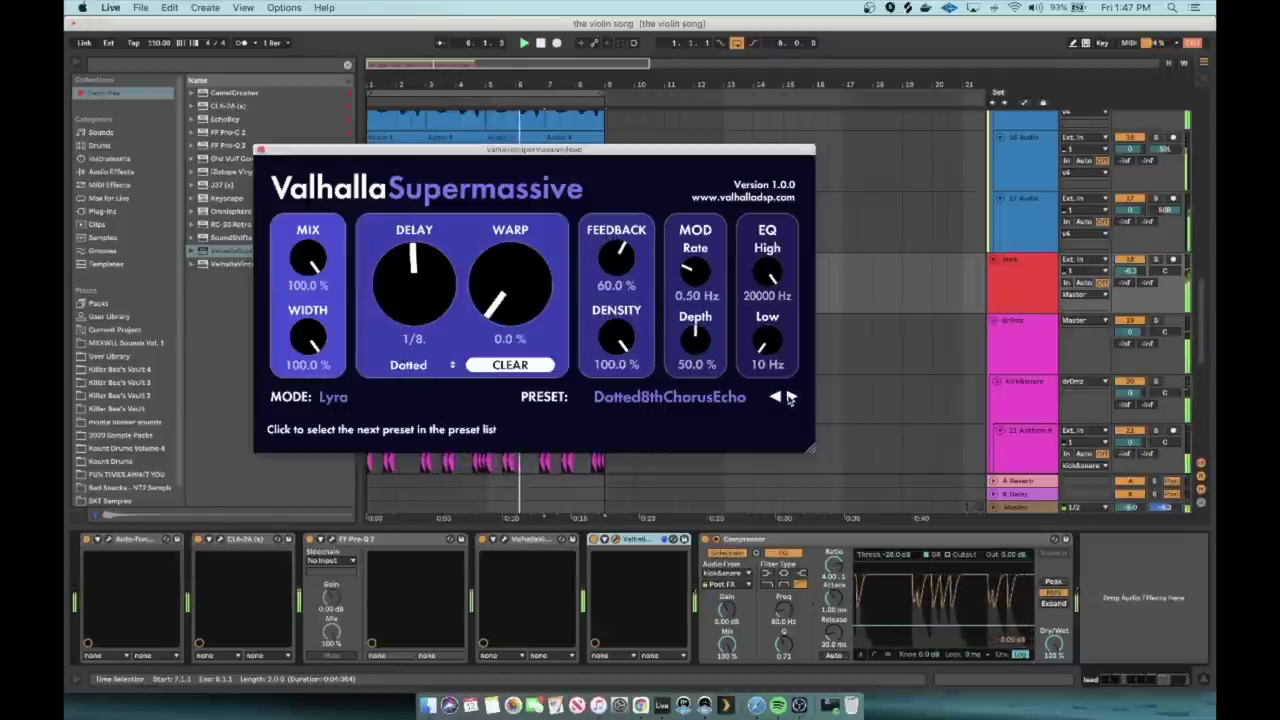
pyautogui.click(789, 398)
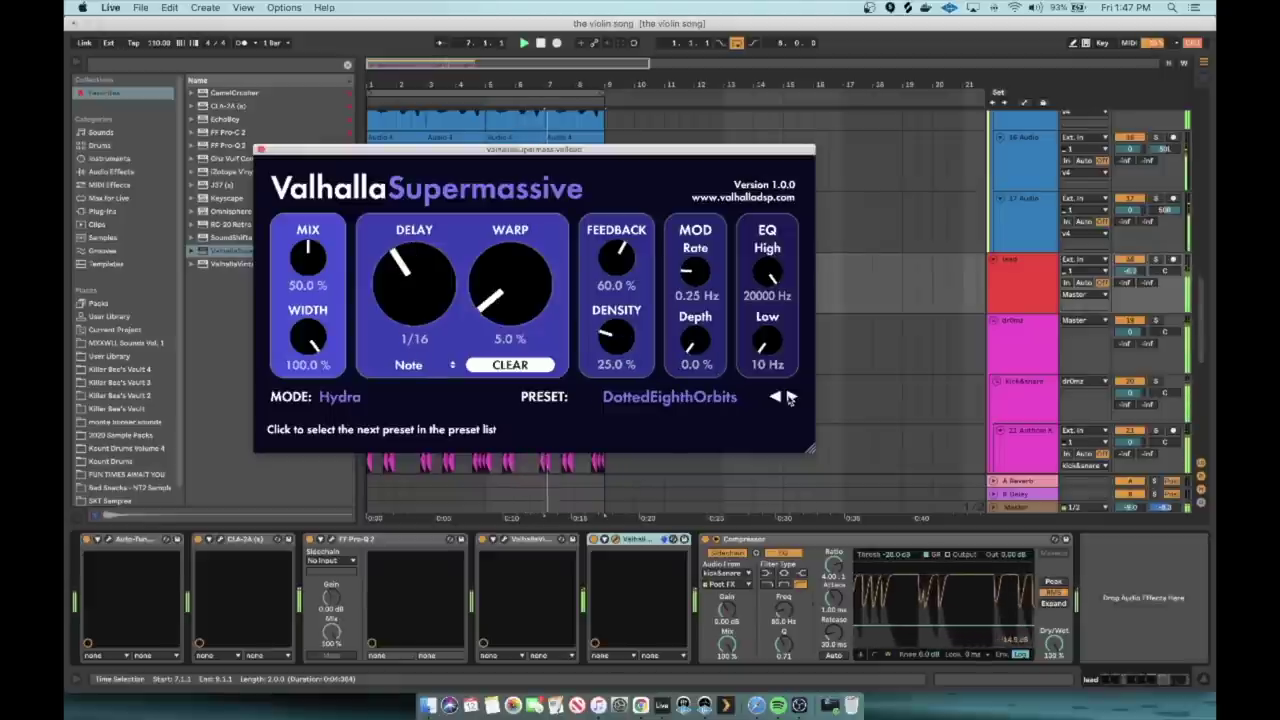
# Set ValhallaSupermassive's mix to 38.5 % and its high EQ to 7070 Hz, and close its window
pyautogui.moveTo(293, 284); pyautogui.dragTo(291, 289)
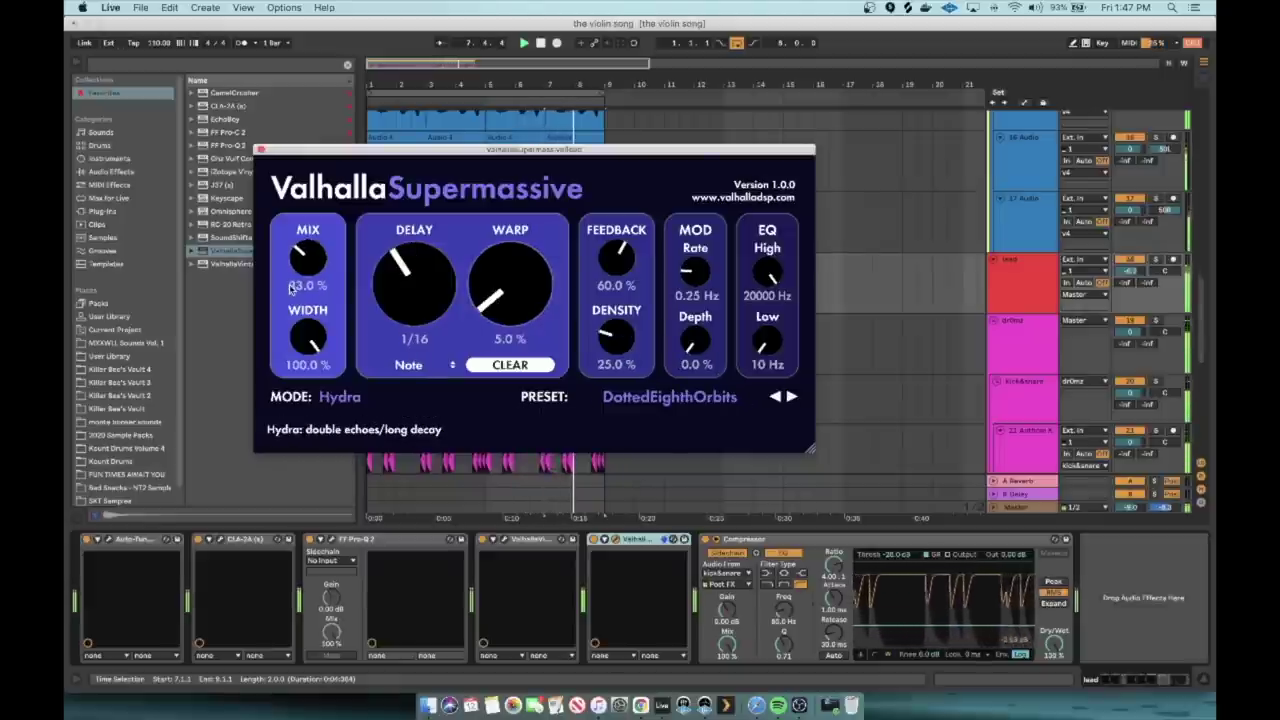
pyautogui.moveTo(742, 285); pyautogui.dragTo(742, 298)
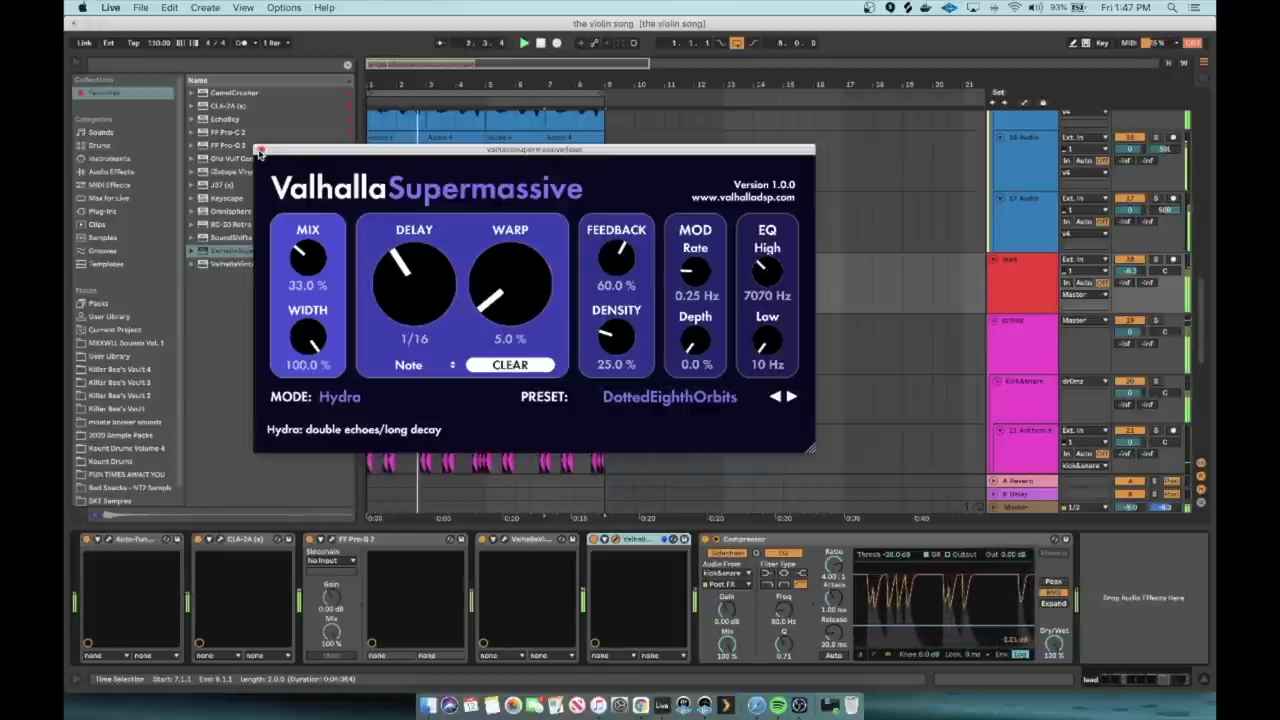
pyautogui.moveTo(302, 265); pyautogui.dragTo(302, 262)
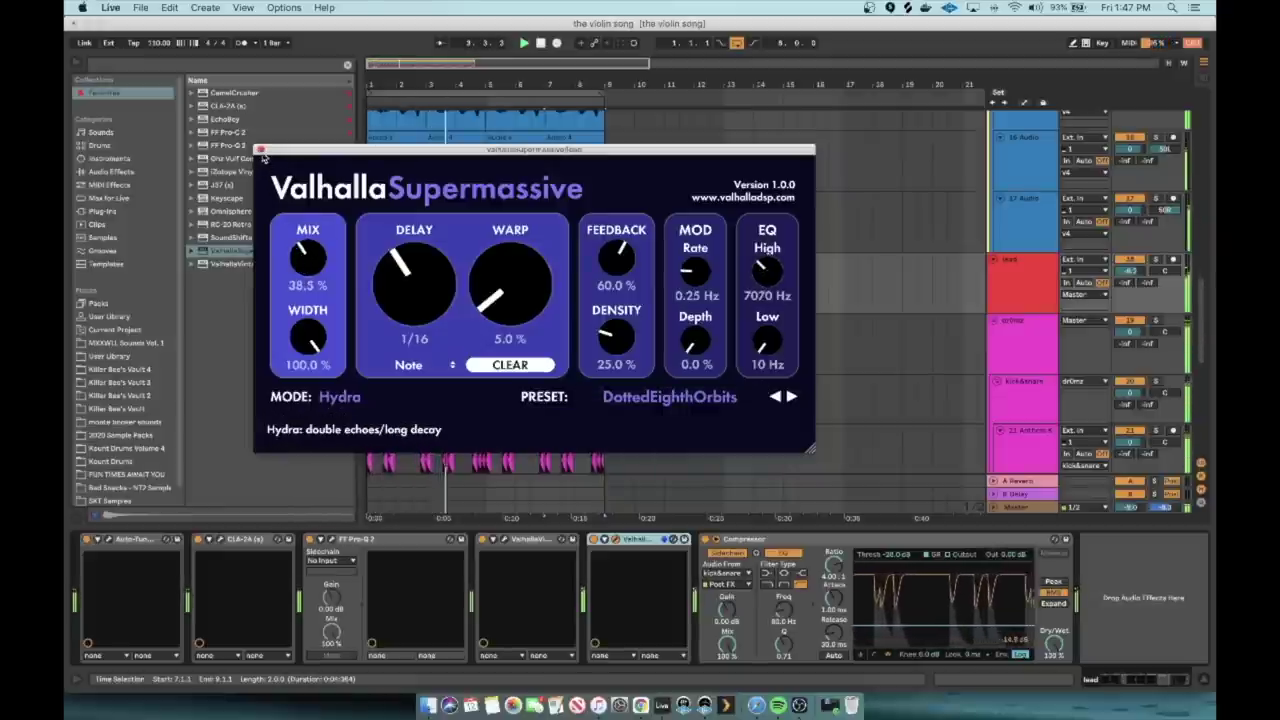
pyautogui.click(261, 150)
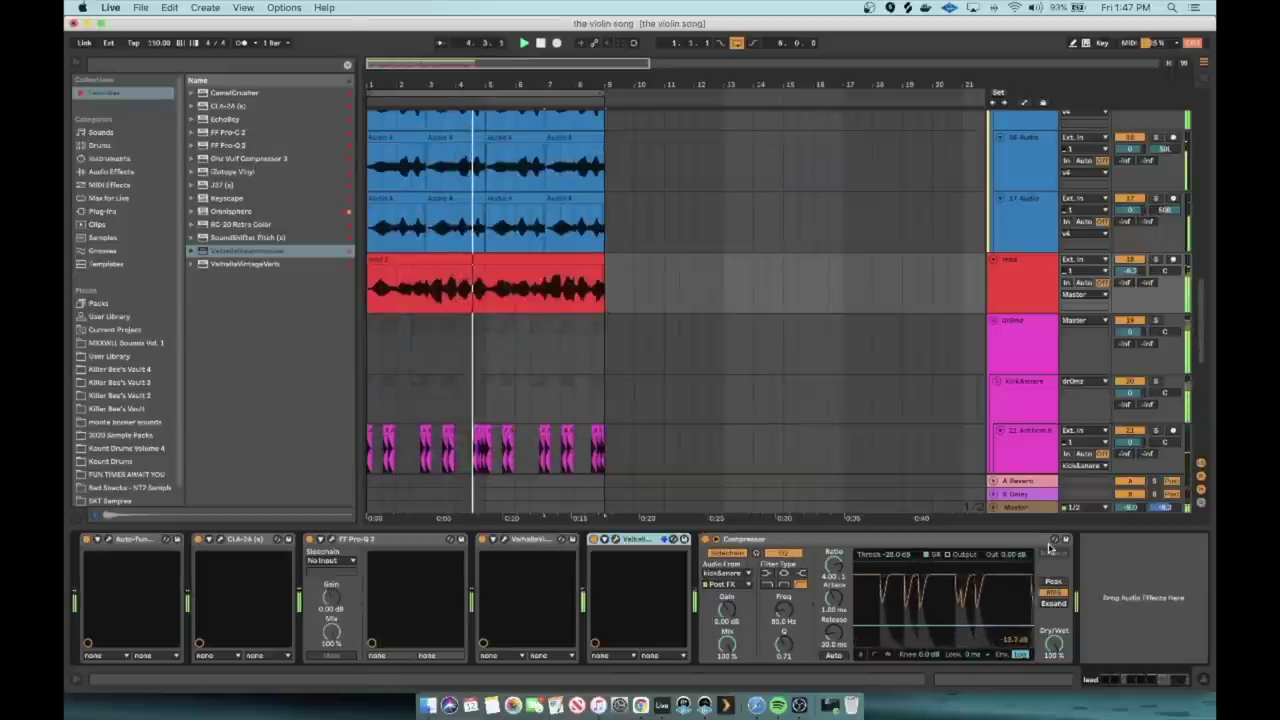